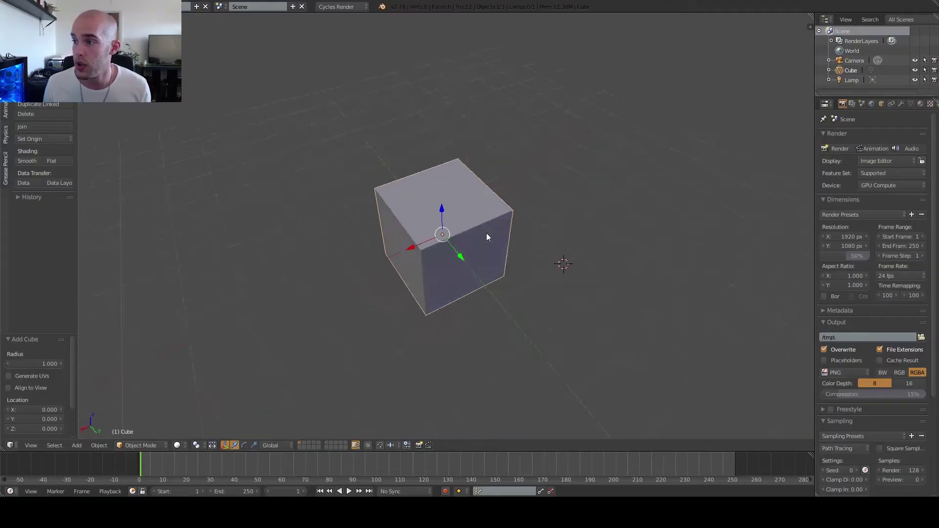
Step: Delete the default cube, then add a plane and delete it again
key("x")
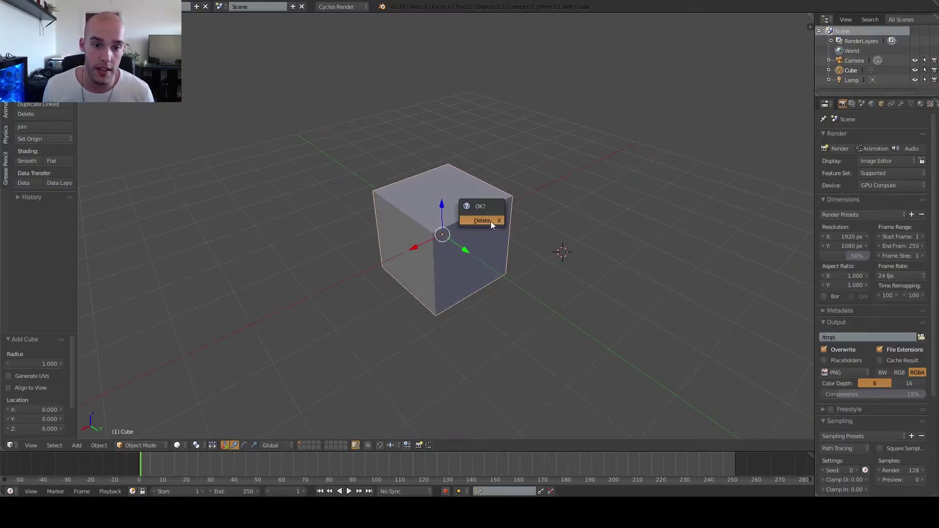
left_click(491, 221)
key("shift+a")
mouse_move(494, 221)
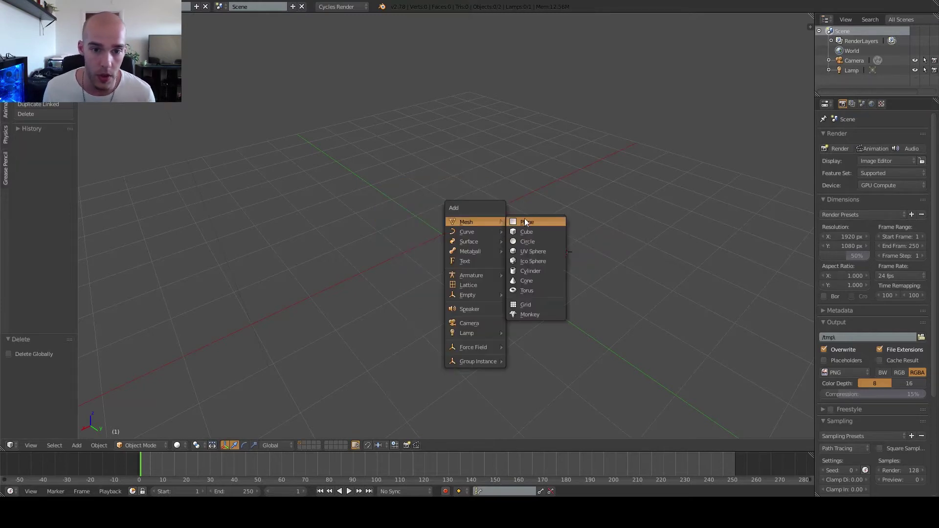
left_click(531, 221)
key("Delete")
Step: Snap the 3D cursor to the world centre and add a plane there at its original size
key("shift+s")
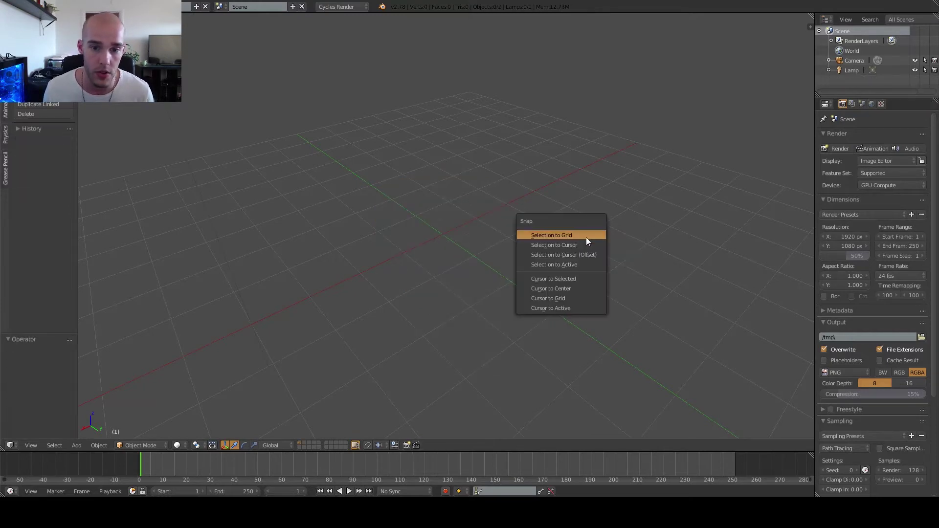
left_click(565, 288)
key("shift+a")
mouse_move(508, 222)
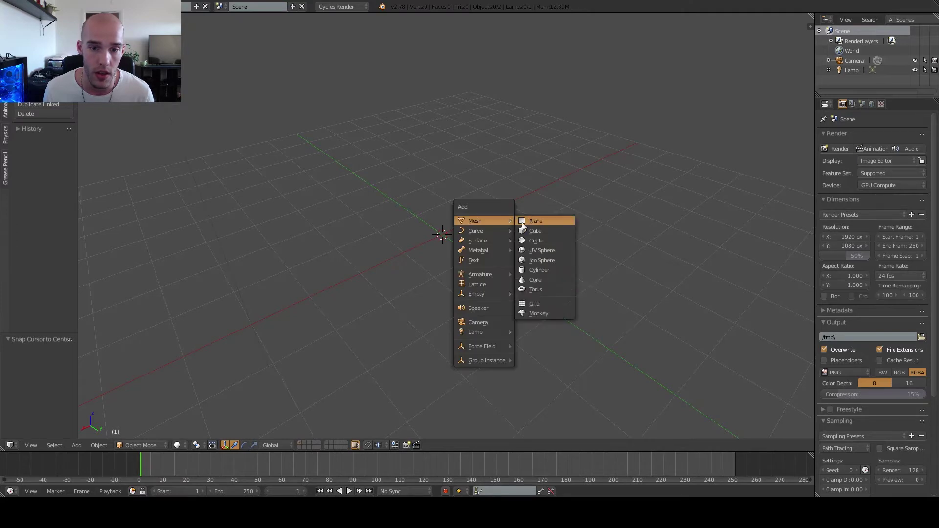
left_click(538, 223)
key("s")
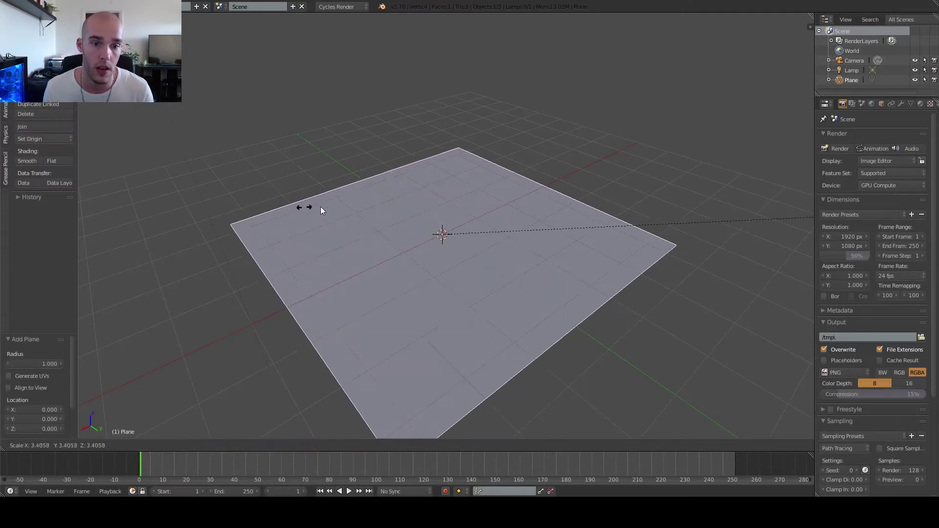
key("Escape")
scroll(440, 254, "up", 4)
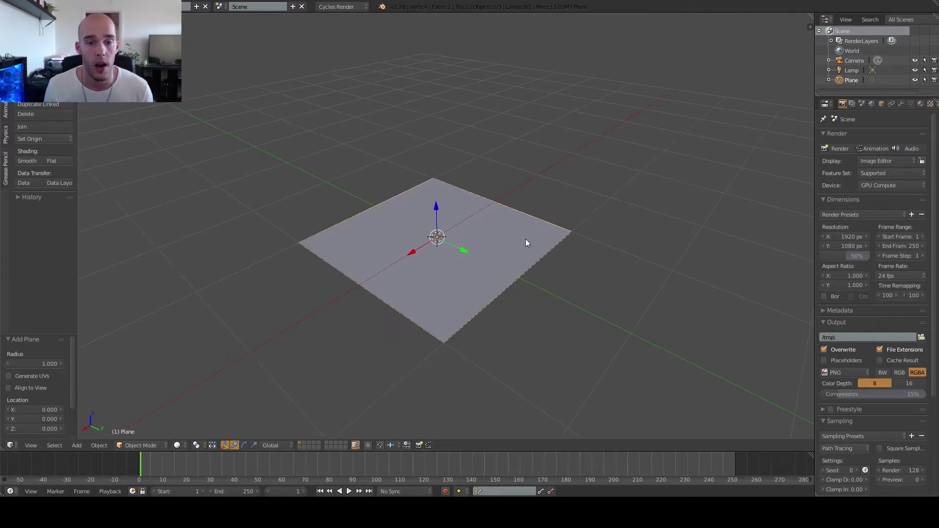
key("shift+a")
Step: Add a torus at the centre, shrink it to 0.637, and view it front-on in wireframe
mouse_move(516, 242)
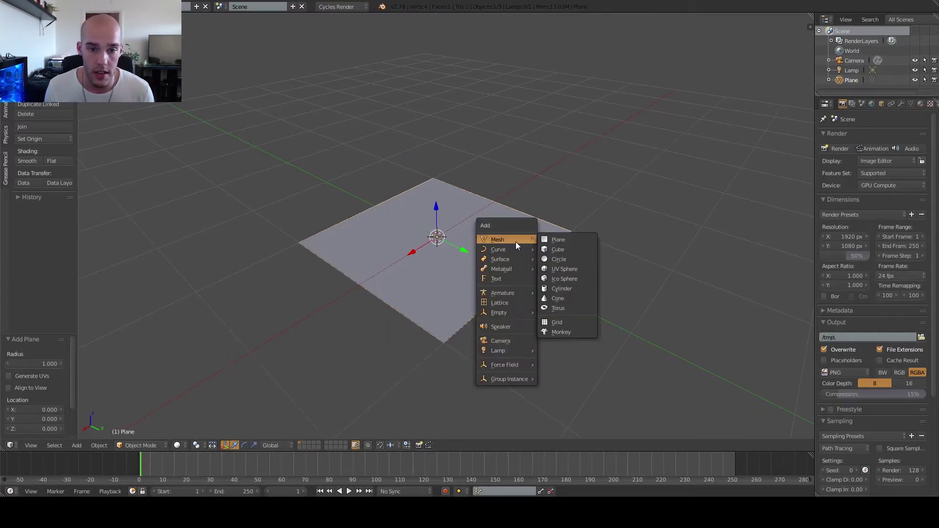
left_click(569, 308)
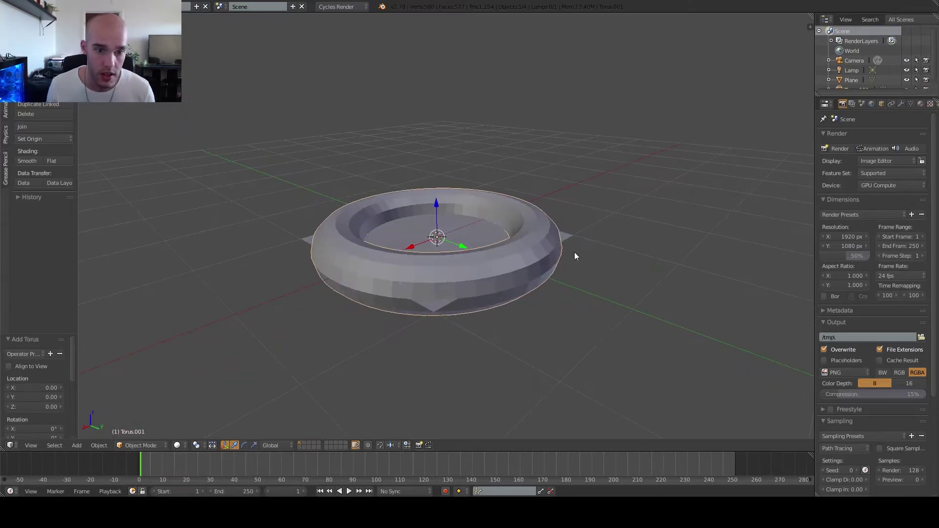
key("s")
left_click(585, 242)
key("KP_1")
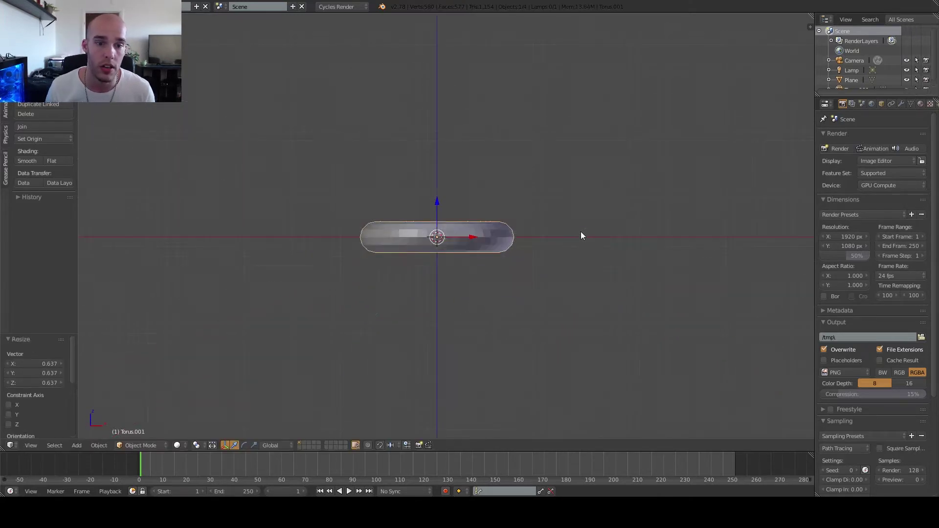
key("z")
scroll(581, 235, "up", 5)
Step: Box-select the torus's lower half in Edit Mode and delete those vertices
key("Tab")
key("a")
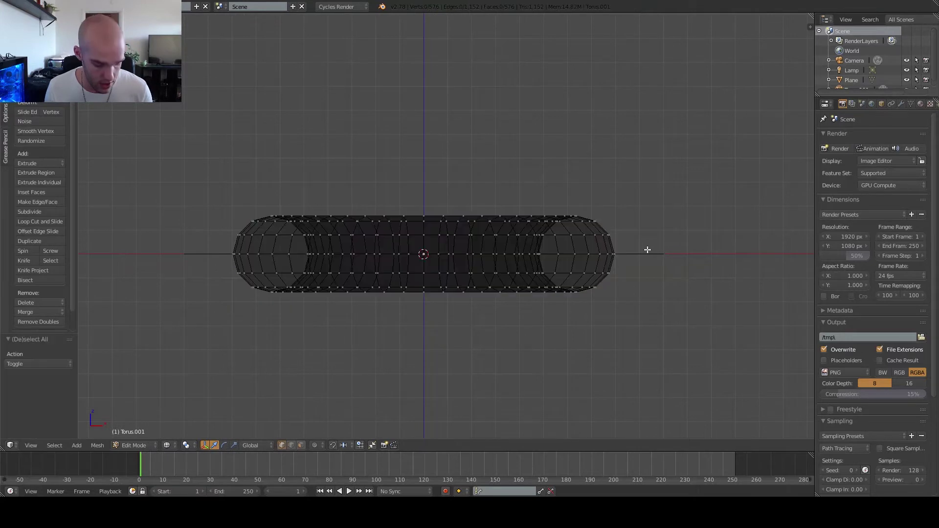
key("b")
left_click_drag(683, 352, 180, 262)
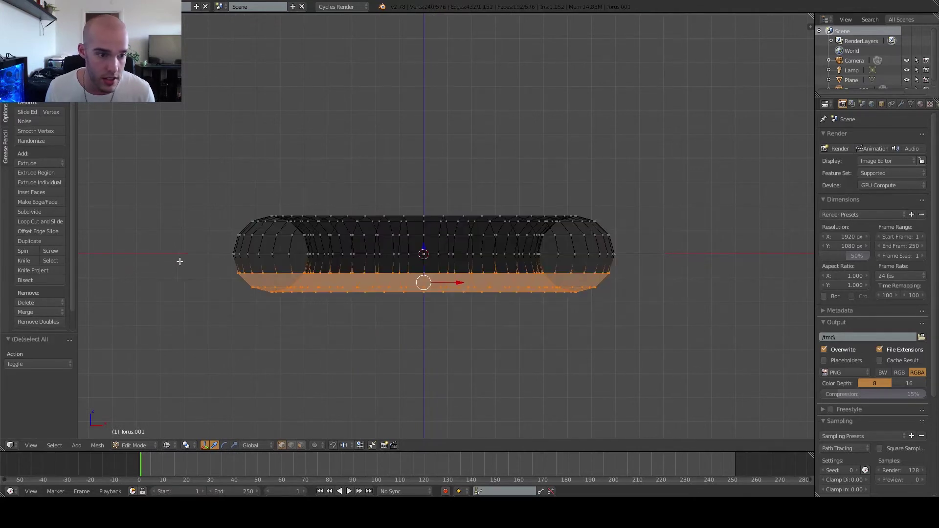
key("c")
key("Escape")
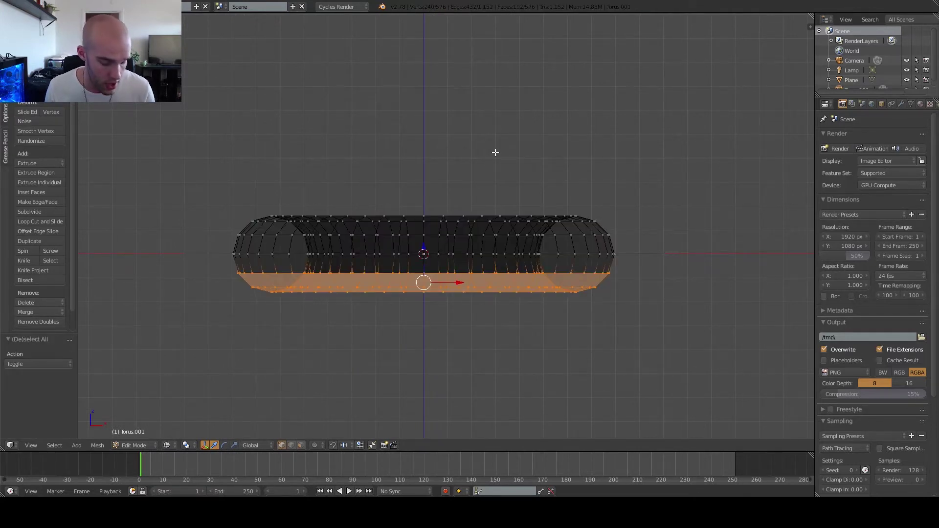
key("x")
left_click(495, 153)
Step: Back in solid Object Mode, shrink the half torus to 0.406
middle_click_drag(481, 167, 434, 254)
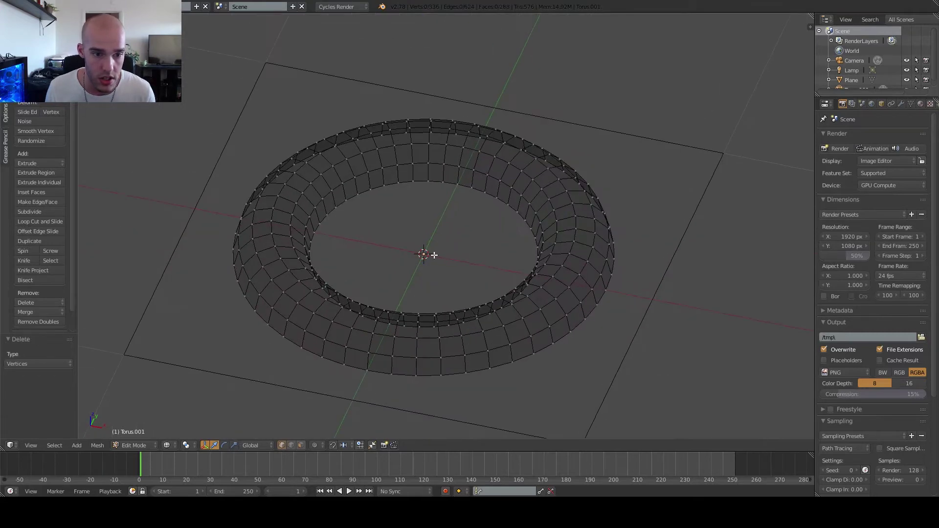
key("Tab")
key("z")
middle_click_drag(570, 226, 702, 206)
key("s")
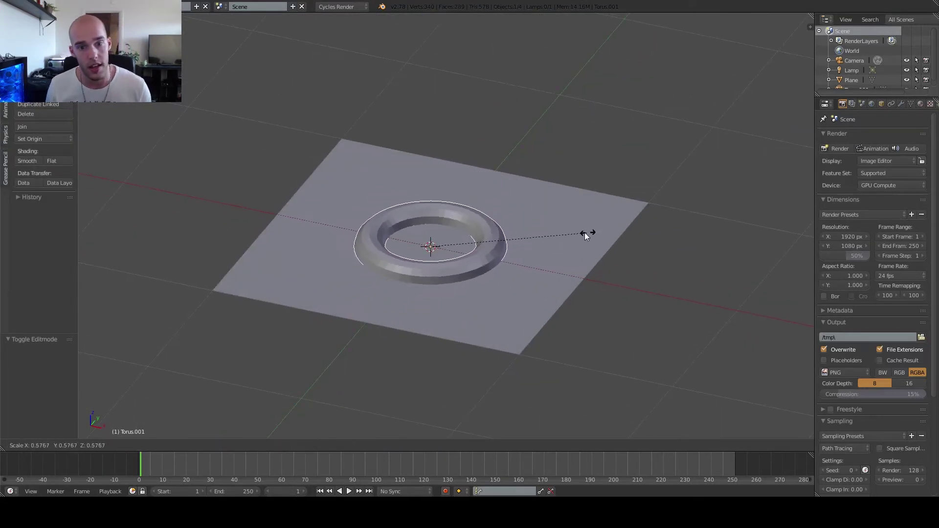
left_click(539, 238)
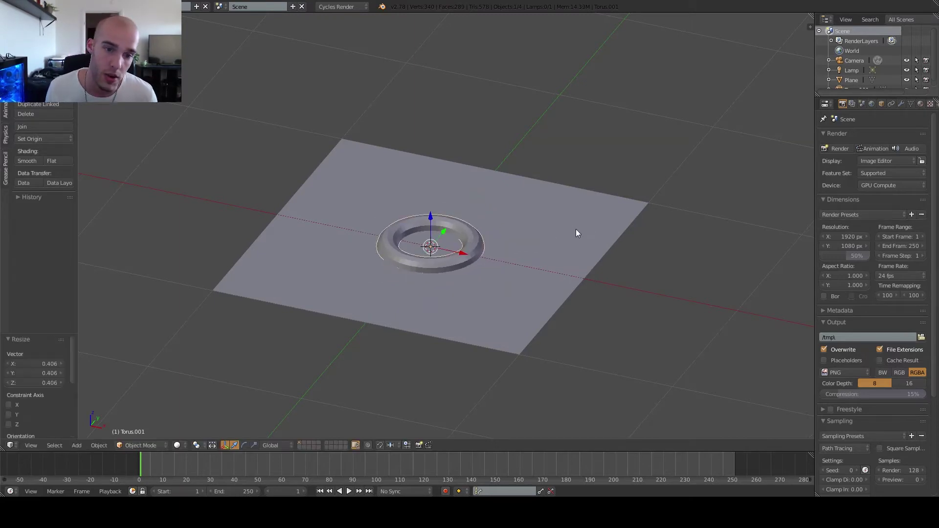
key("ctrl+z")
key("ctrl+z")
key("ctrl+z")
Step: Flip all the torus vertices upside down by scaling Z by -1
scroll(579, 224, "down", 2)
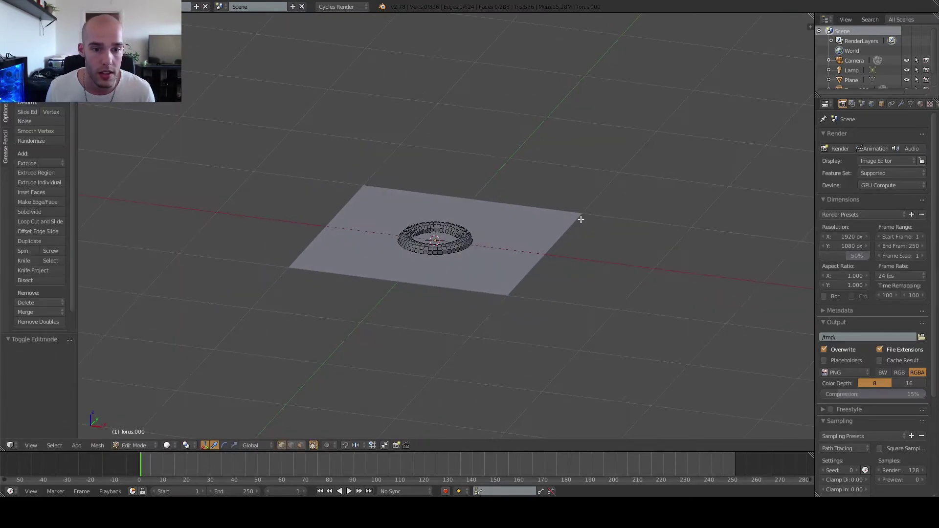
key("a")
key("s")
key("z")
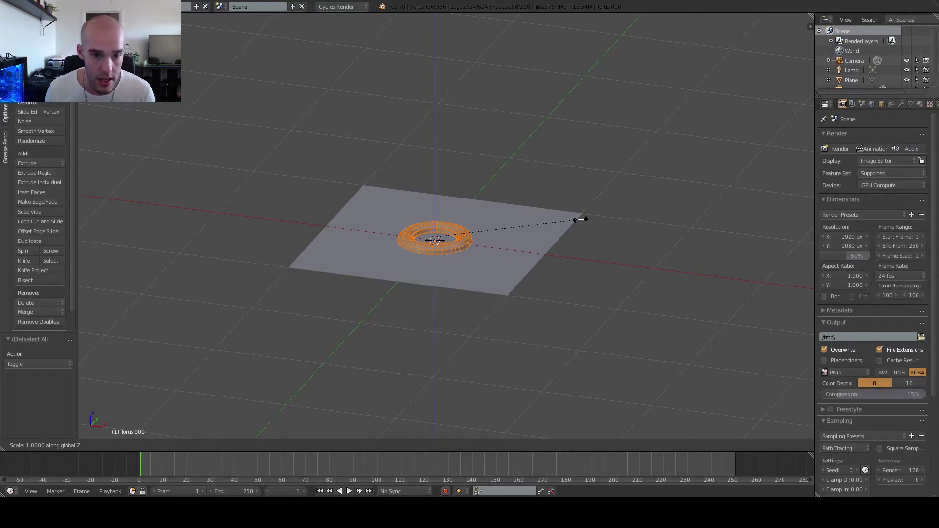
key("Escape")
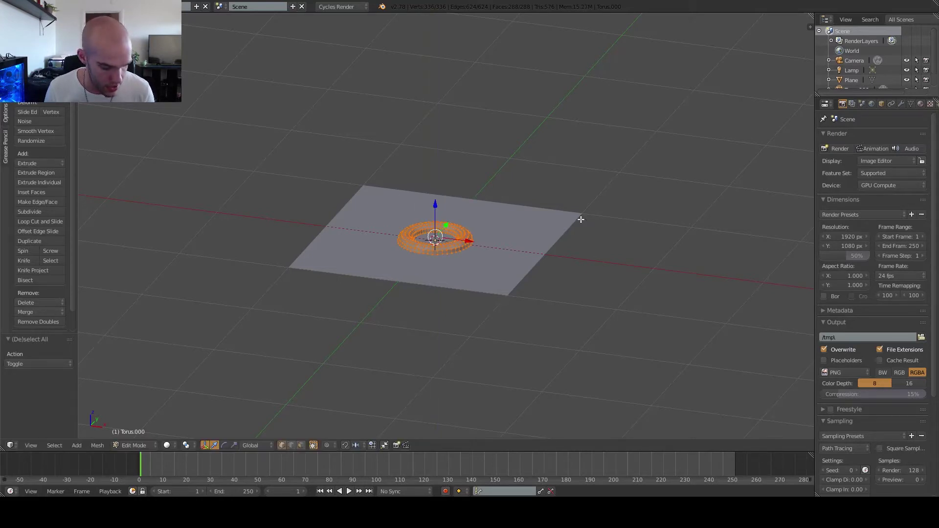
key("s")
type("z")
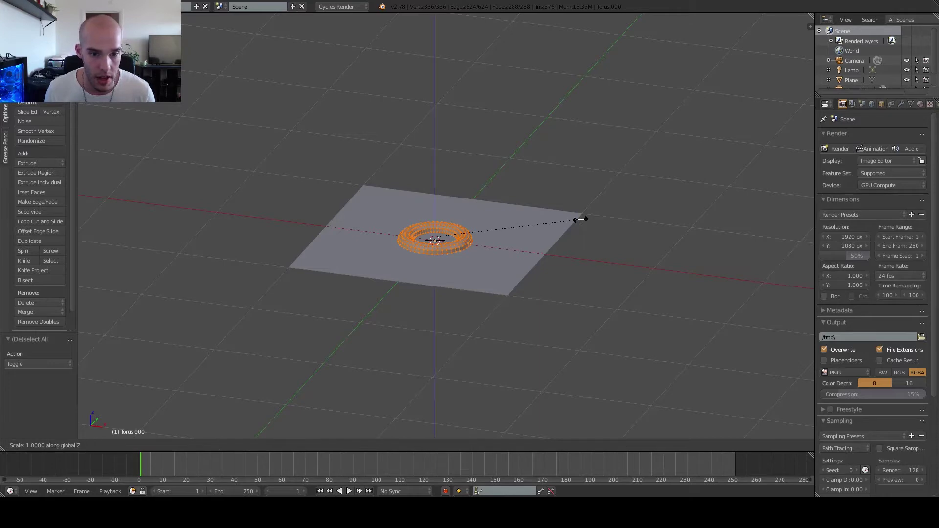
type("-1")
key("Return")
middle_click_drag(501, 172, 483, 210)
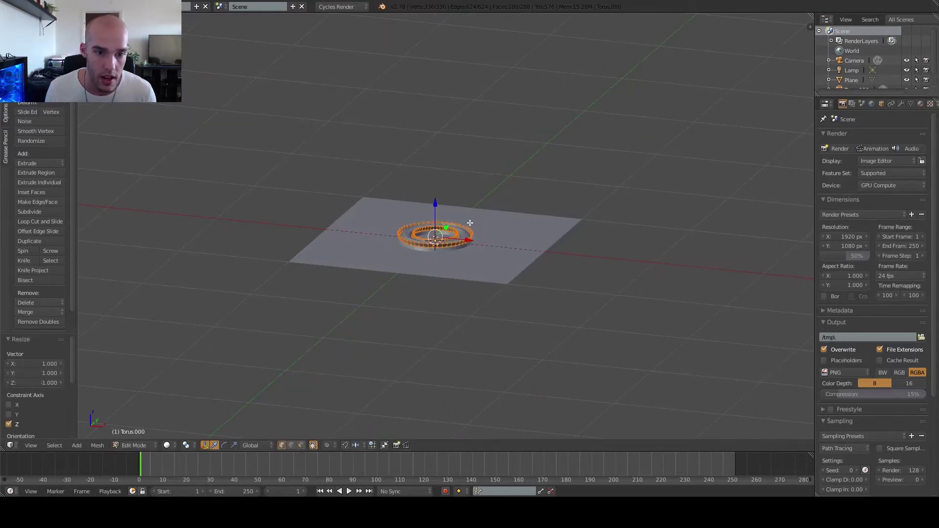
Step: Enlarge the flipped torus to 2.932 in Object Mode and apply its scale
key("Tab")
key("s")
left_click(139, 238)
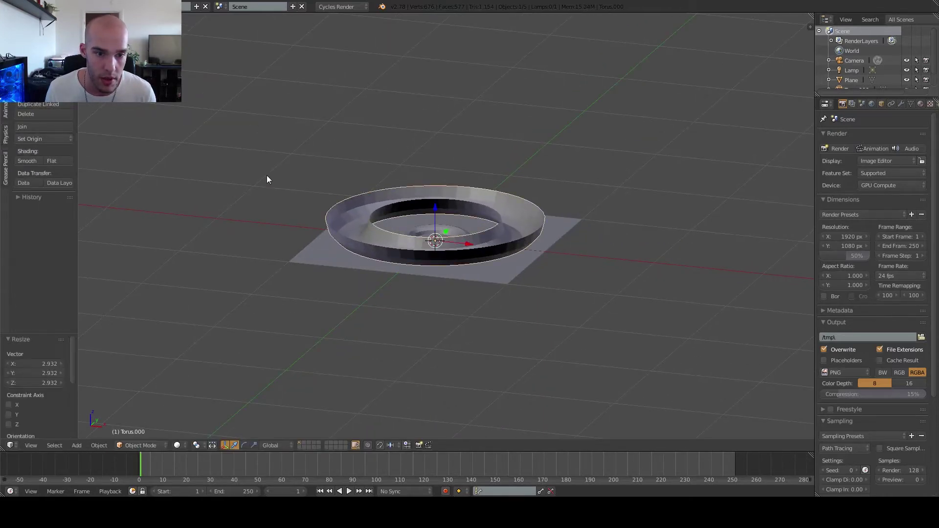
key("ctrl+a")
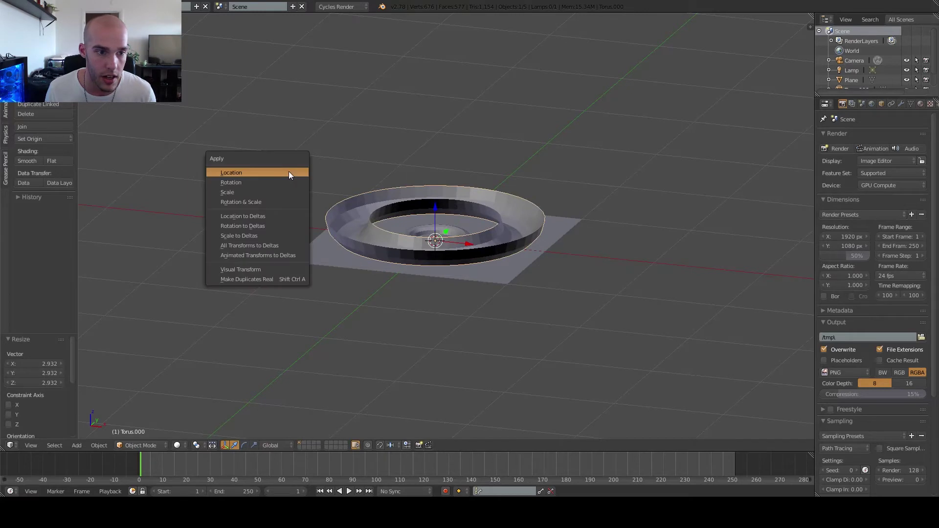
left_click(265, 191)
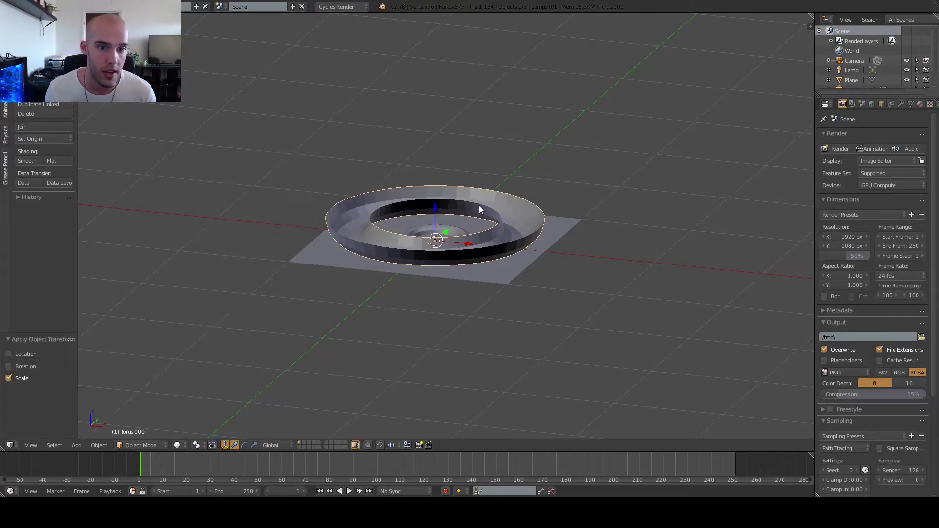
Step: Lower the large torus along Z to -0.205 beneath the plane
key("g")
key("z")
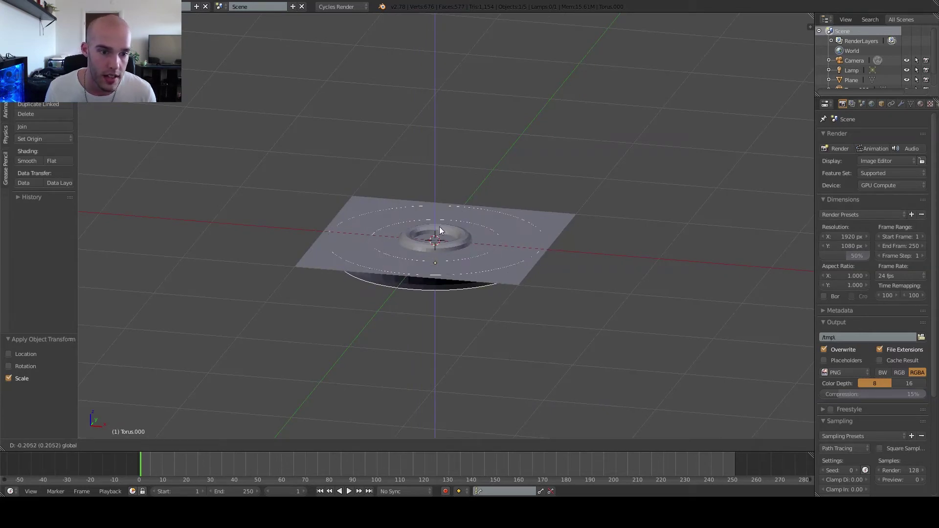
left_click(443, 229)
middle_click_drag(443, 229, 525, 192)
middle_click_drag(608, 188, 491, 218)
Step: Select the plane, briefly picking the small torus before reselecting the plane
right_click(472, 243)
right_click(465, 236)
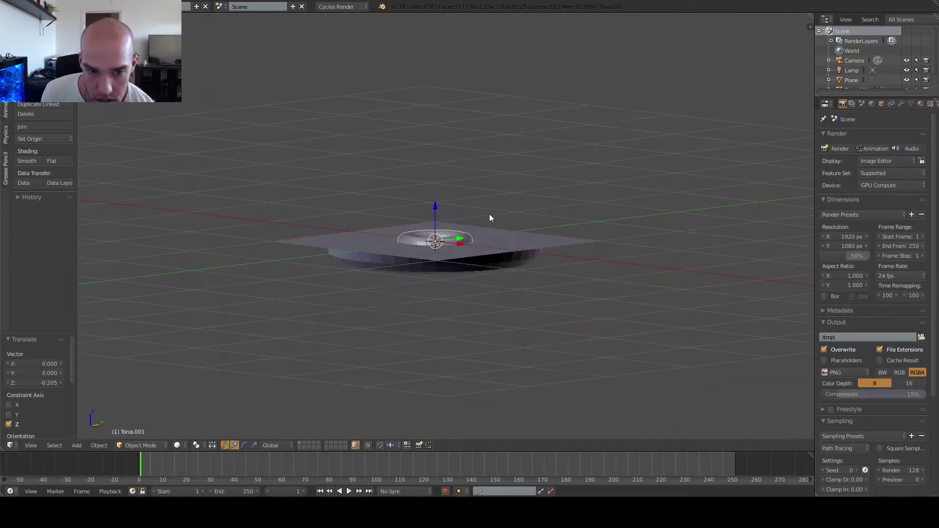
middle_click_drag(515, 254, 559, 268)
right_click(559, 268)
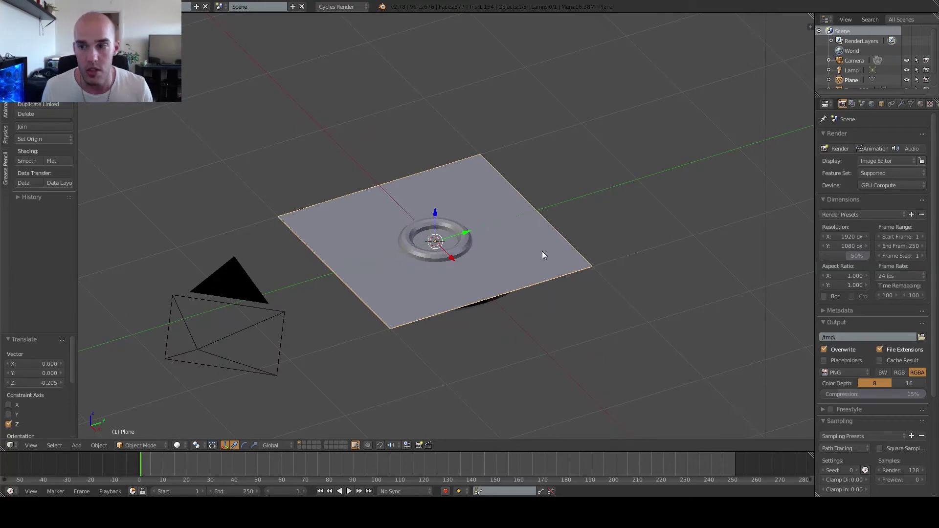
mouse_move(498, 215)
middle_mouse_down()
mouse_move(489, 229)
mouse_move(455, 191)
mouse_move(410, 227)
middle_mouse_up()
Step: Preview the scene in rendered shading, then return to solid shading
key("shift+z")
mouse_move(538, 271)
middle_mouse_down()
mouse_move(498, 164)
mouse_move(471, 196)
middle_mouse_up()
key("shift+z")
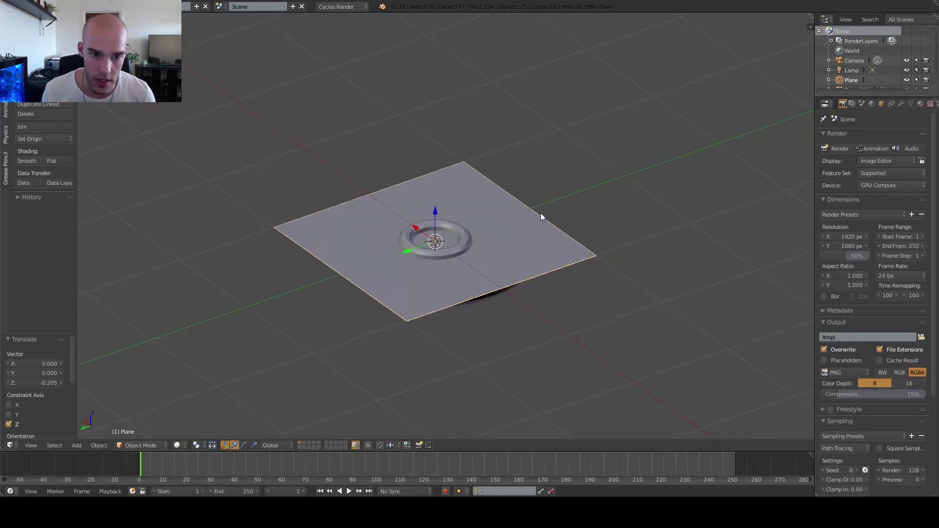
Step: Give the plane a new Diffuse BSDF material named bakeMat
left_click(921, 104)
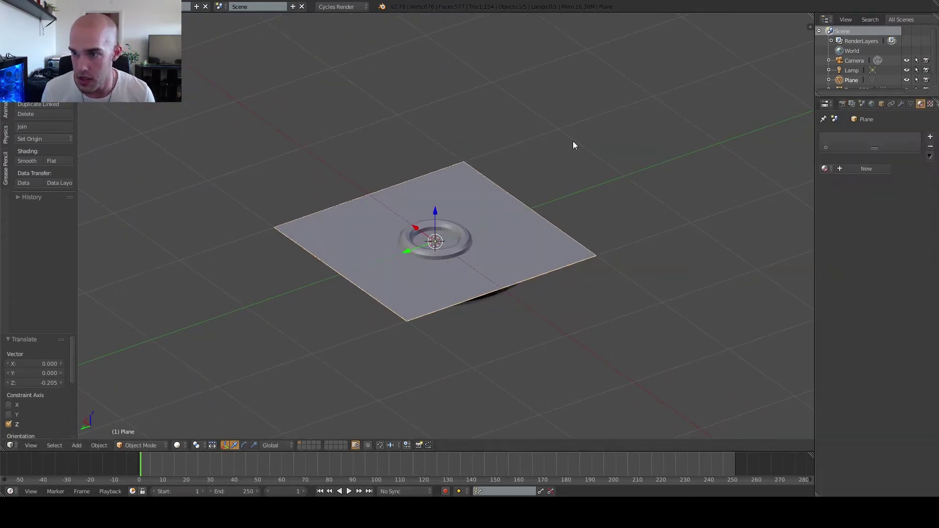
left_click(855, 170)
middle_click_drag(623, 186, 656, 187)
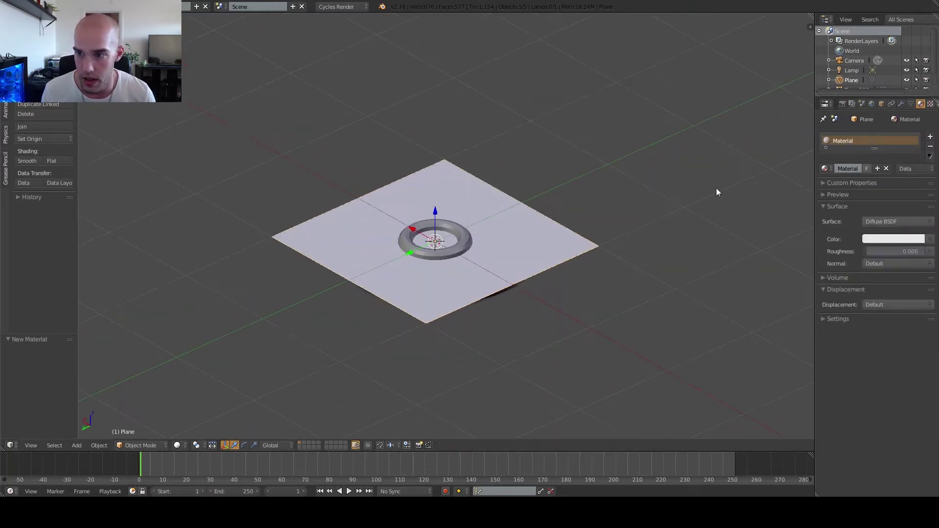
type("bakeMat")
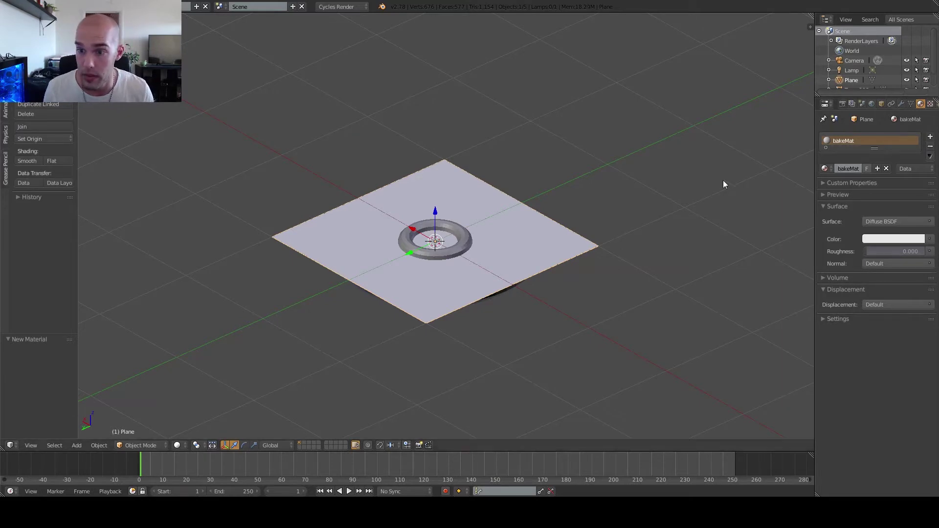
middle_click_drag(685, 190, 622, 209)
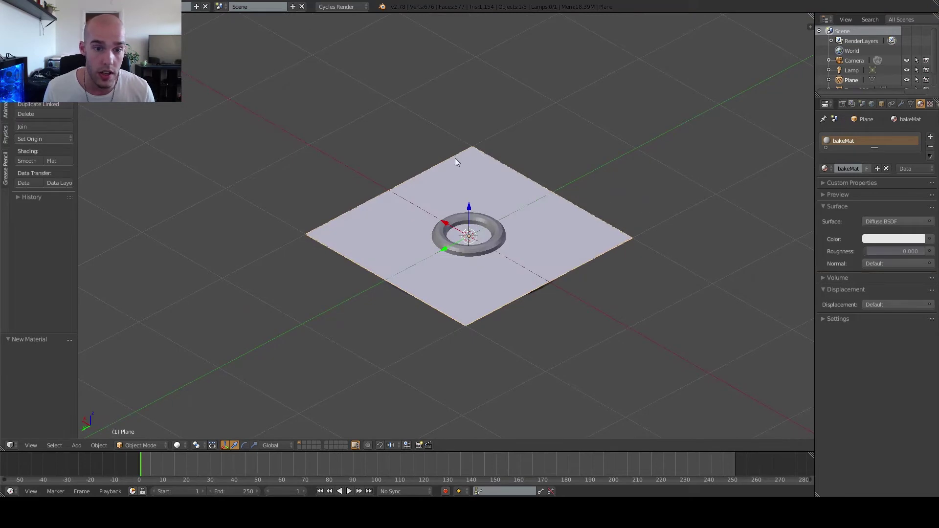
middle_click_drag(609, 158, 656, 147)
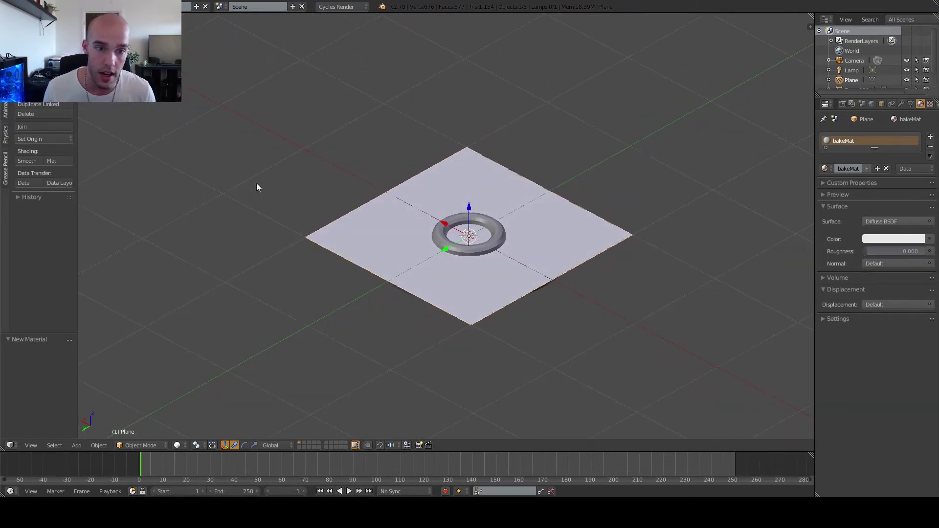
key("Tab")
middle_click_drag(258, 187, 313, 186)
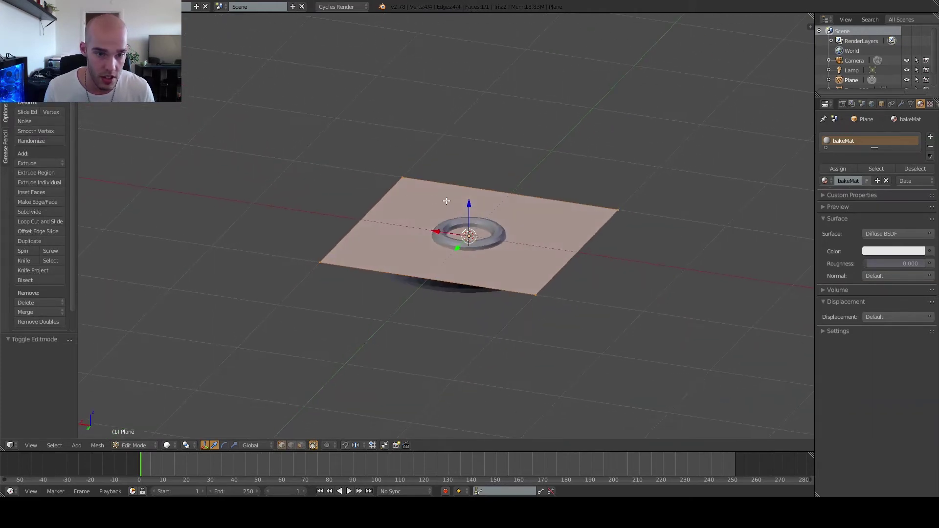
Step: Select all the plane's faces and Angle Based unwrap them with a 0.001 margin
middle_click_drag(446, 201, 442, 208)
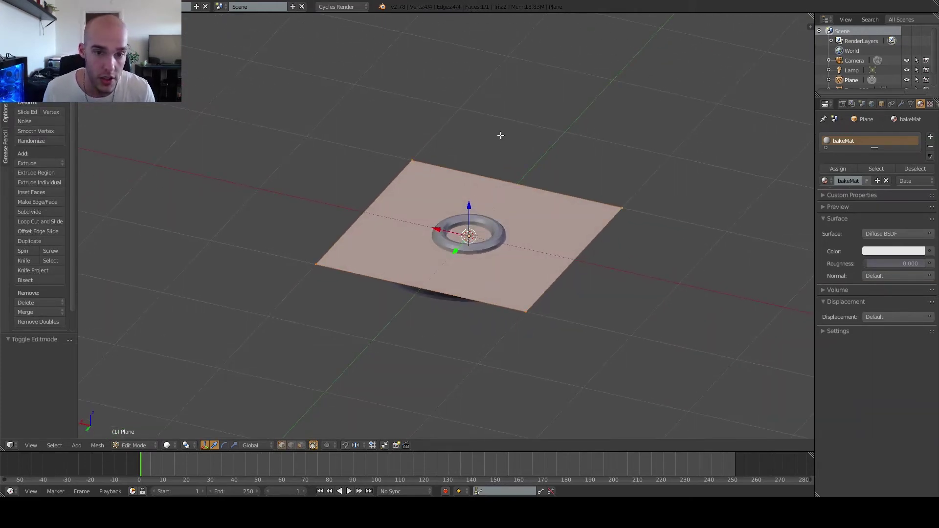
key("a")
scroll(550, 168, "up", 1)
key("a")
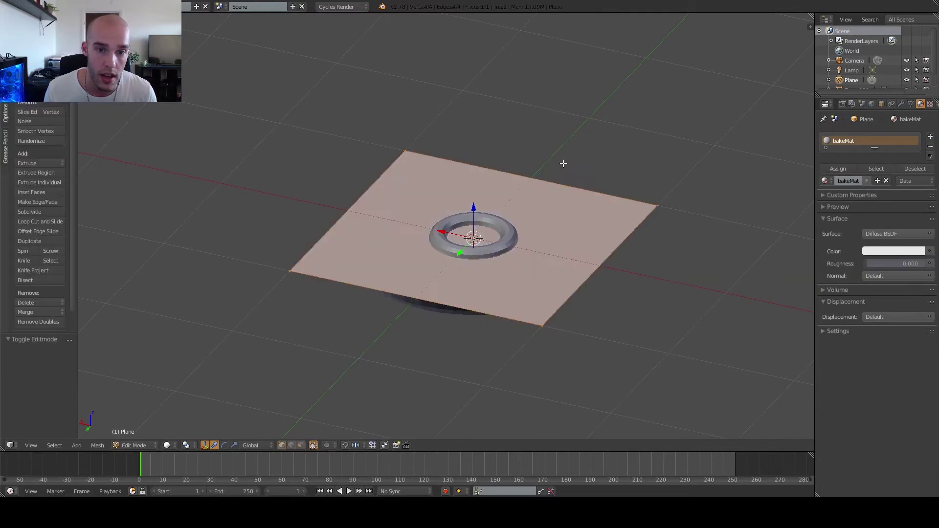
middle_click_drag(575, 165, 579, 176)
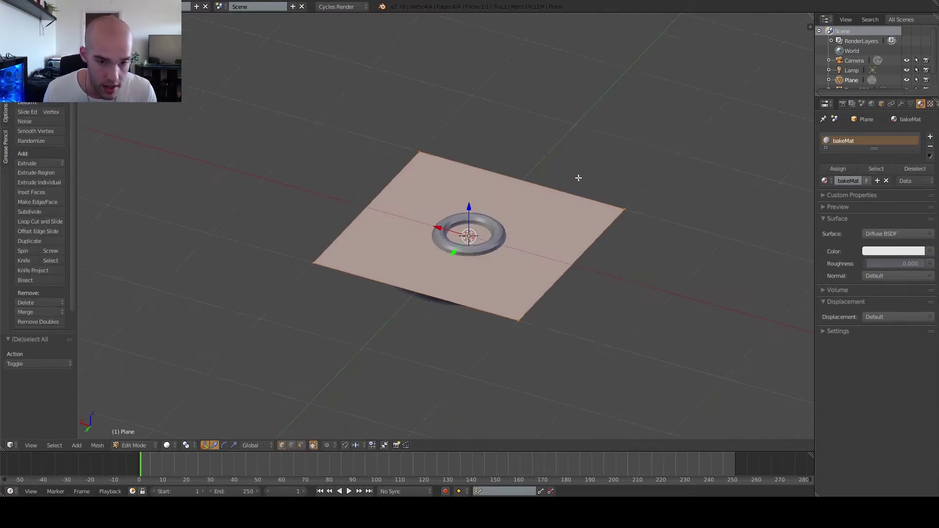
key("u")
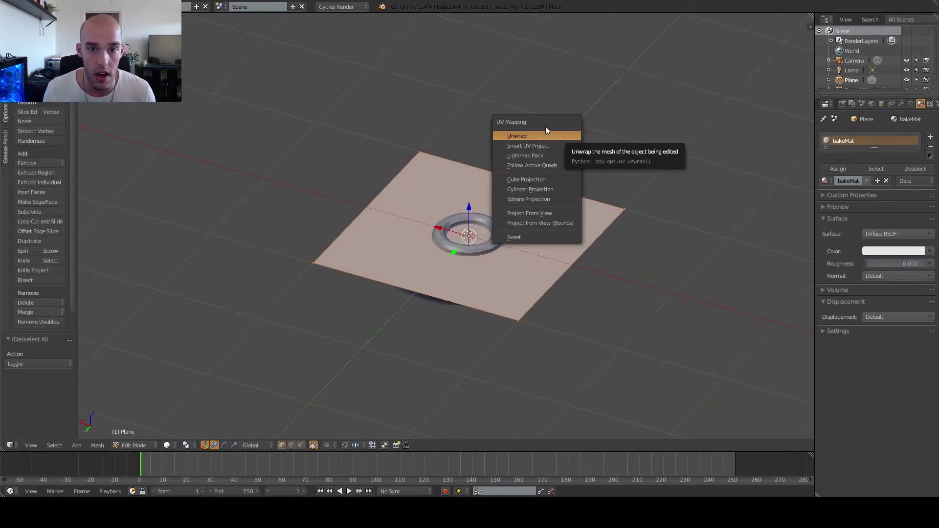
left_click(527, 136)
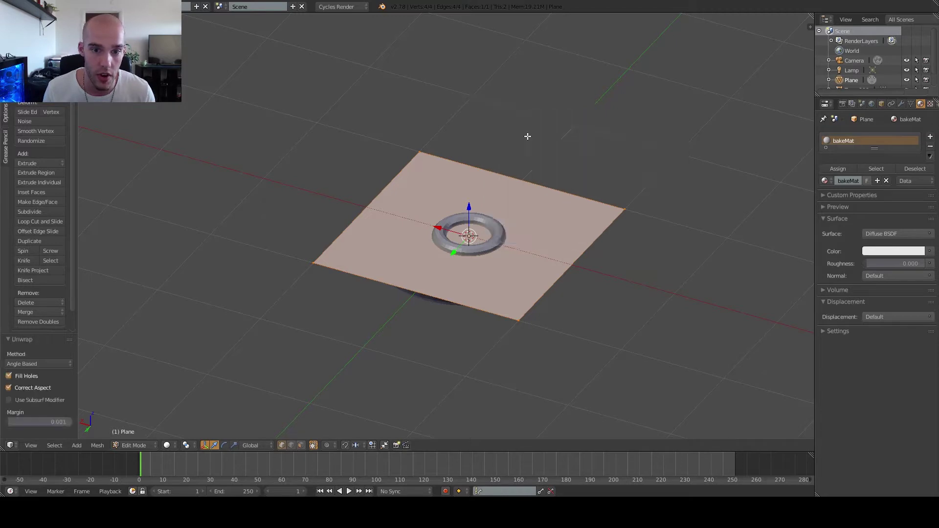
middle_click_drag(527, 136, 454, 170)
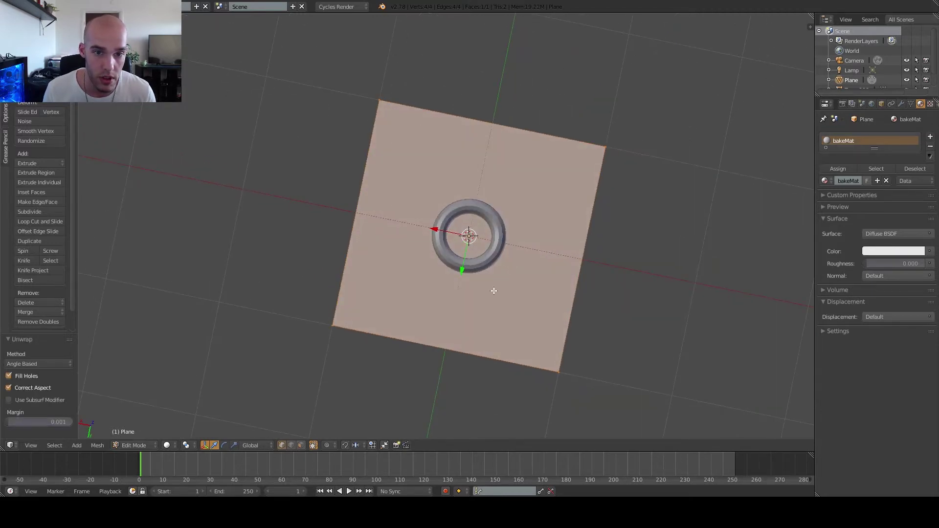
middle_click_drag(494, 291, 613, 223)
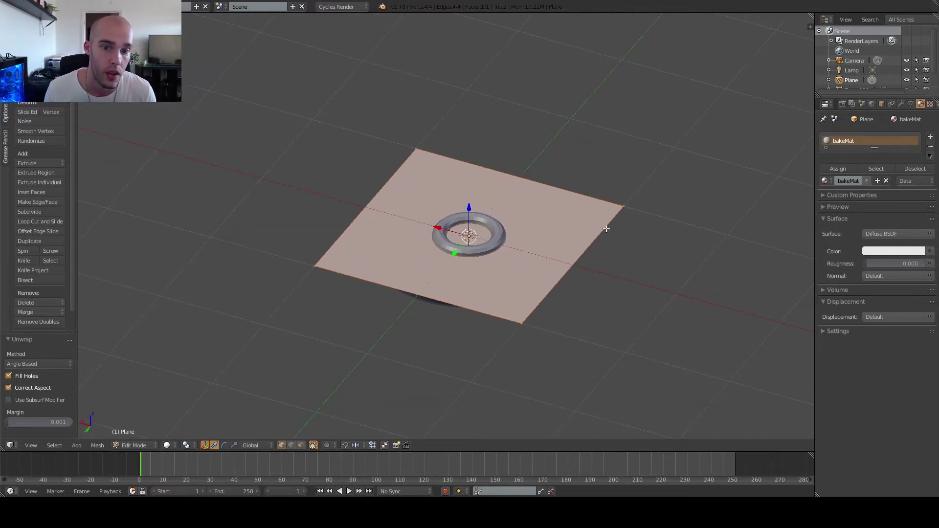
key("Tab")
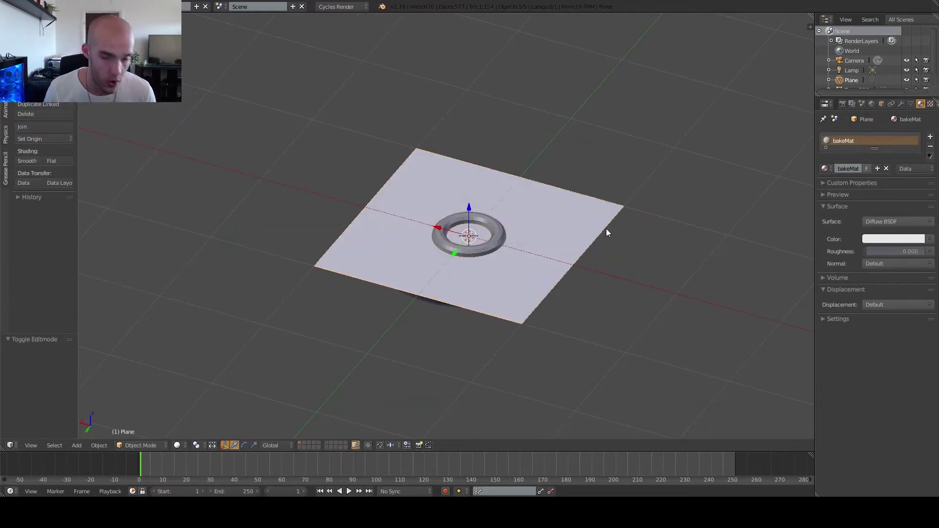
Step: Switch to the Compositing layout, check the plane's UVs, and show bakeMat's shader nodes
key("ctrl+Left")
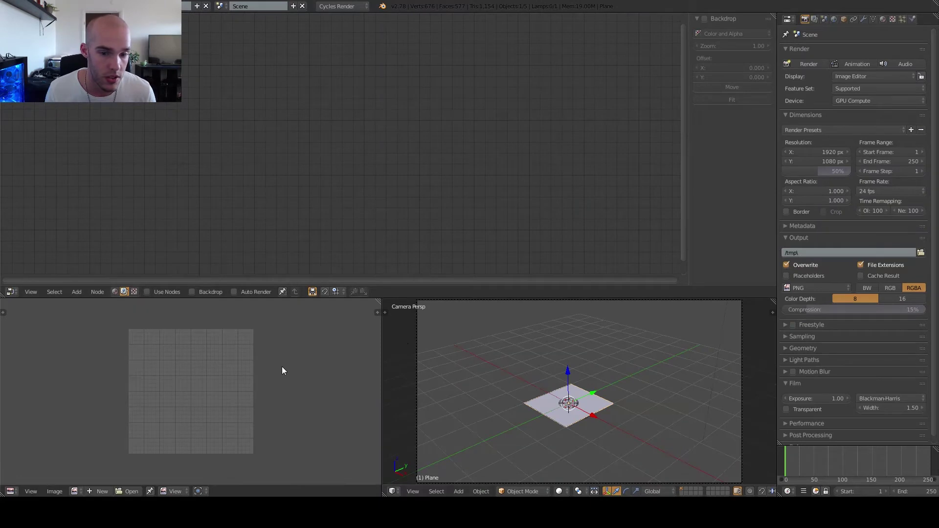
middle_click_drag(589, 433, 557, 421)
key("Tab")
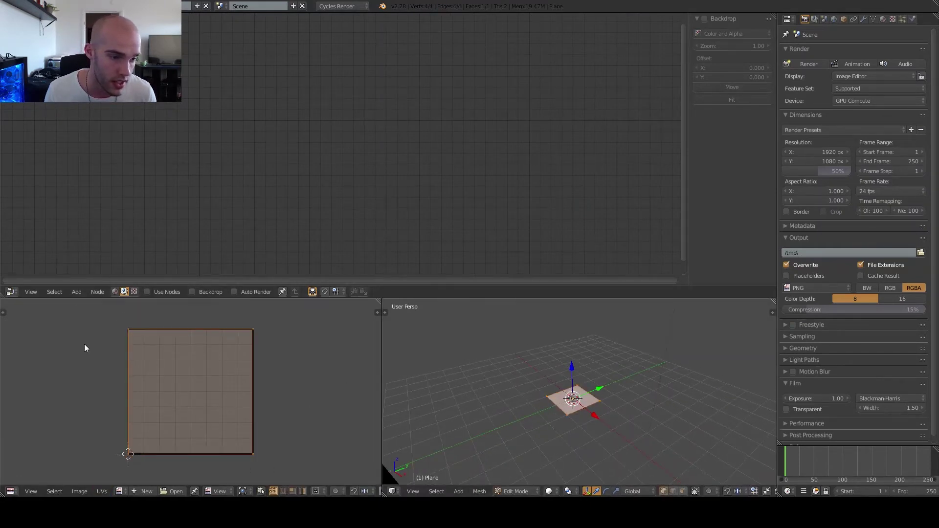
mouse_move(568, 413)
middle_mouse_down()
mouse_move(572, 382)
mouse_move(590, 397)
mouse_move(567, 399)
mouse_move(566, 387)
mouse_move(568, 416)
mouse_move(565, 408)
middle_mouse_up()
key("Tab")
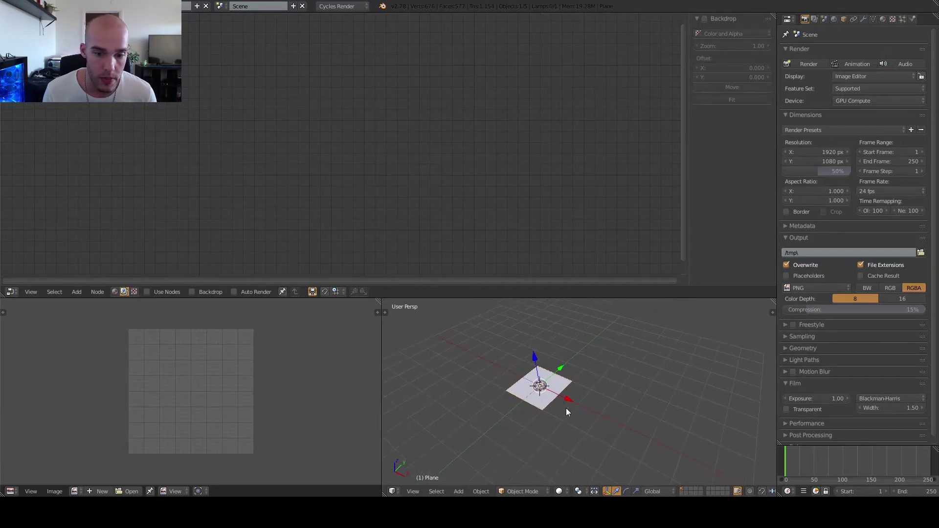
left_click(883, 19)
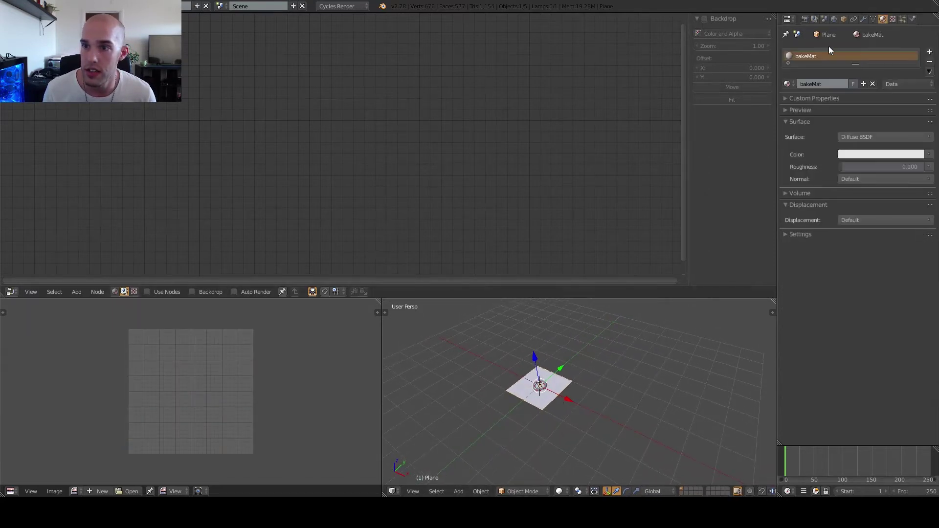
left_click(115, 293)
Step: Frame bakeMat's nodes and move the Diffuse BSDF beside the Material Output
key("Home")
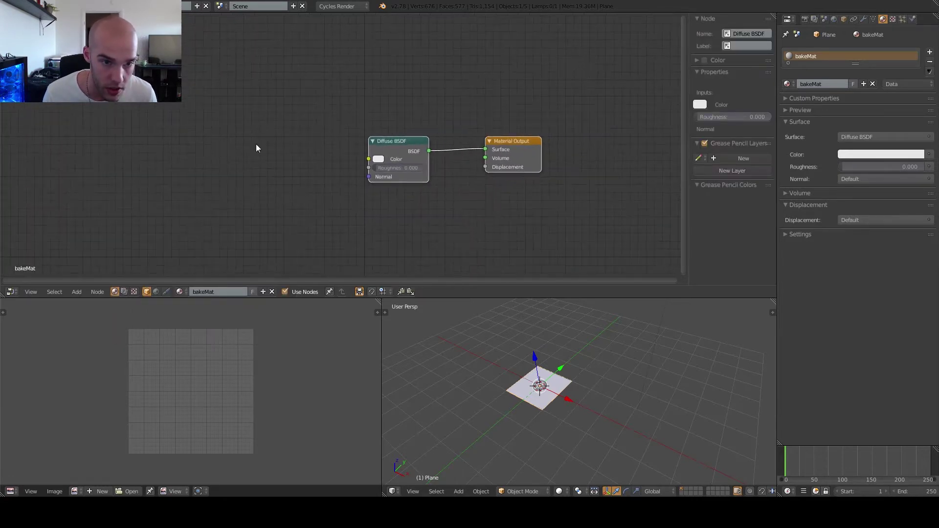
left_click_drag(371, 183, 345, 184)
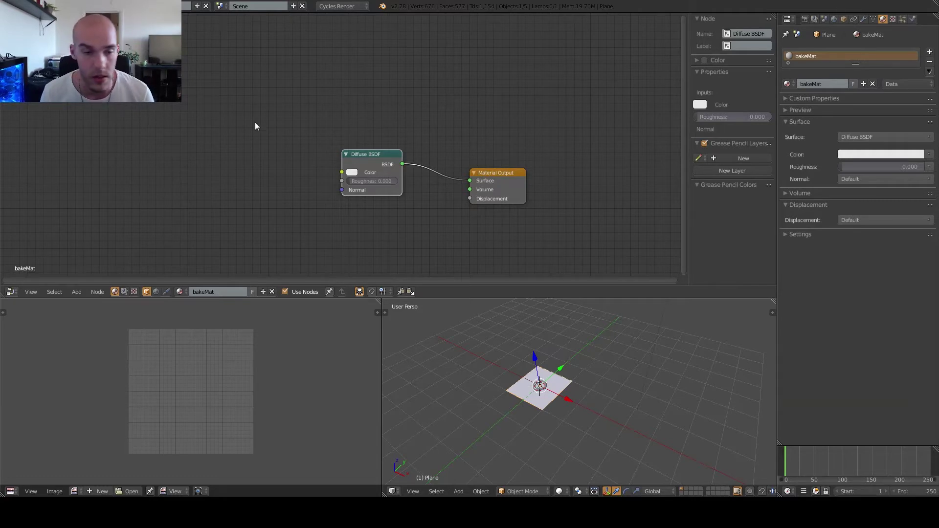
scroll(255, 127, "left", 5, "ctrl")
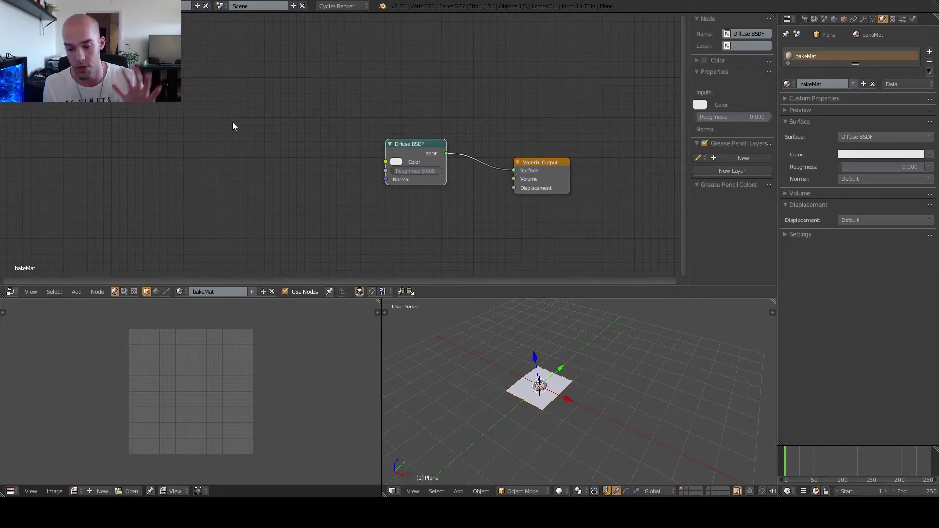
scroll(236, 127, "left", 3, "ctrl")
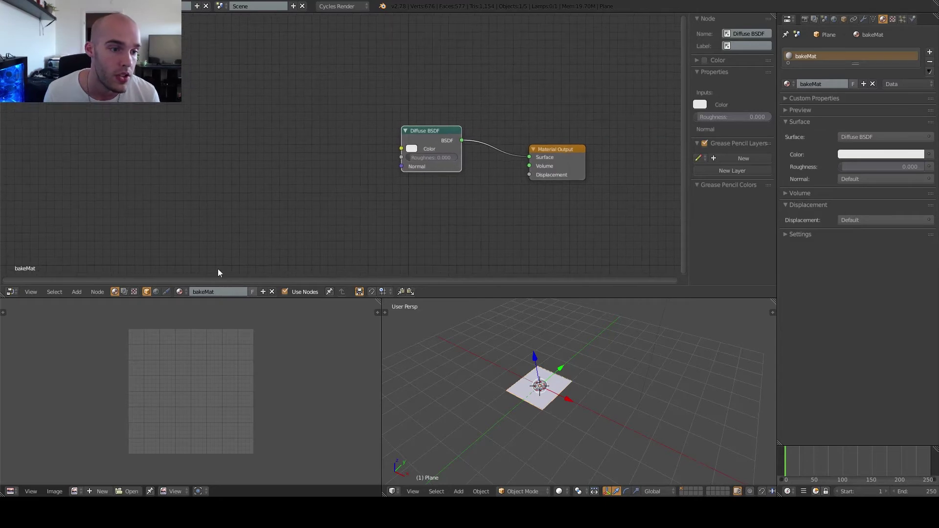
Step: Create a new 2048 × 2048 image named bakeTargetTexture in the Image Editor
left_click(102, 491)
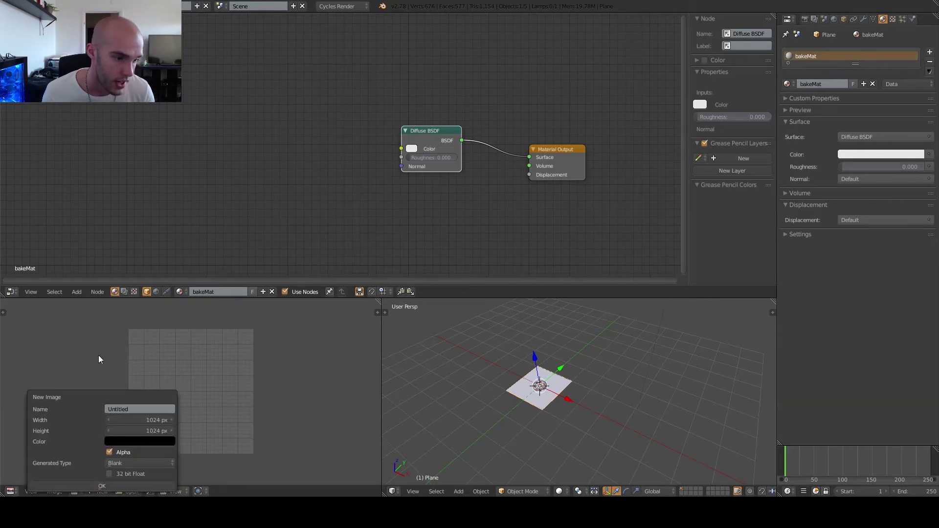
left_click(135, 407)
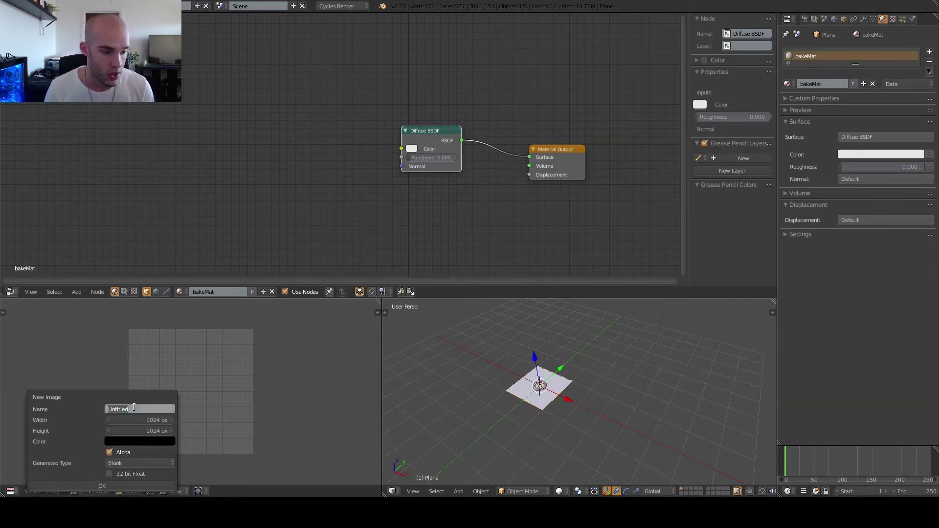
type("bakeTargetTexture")
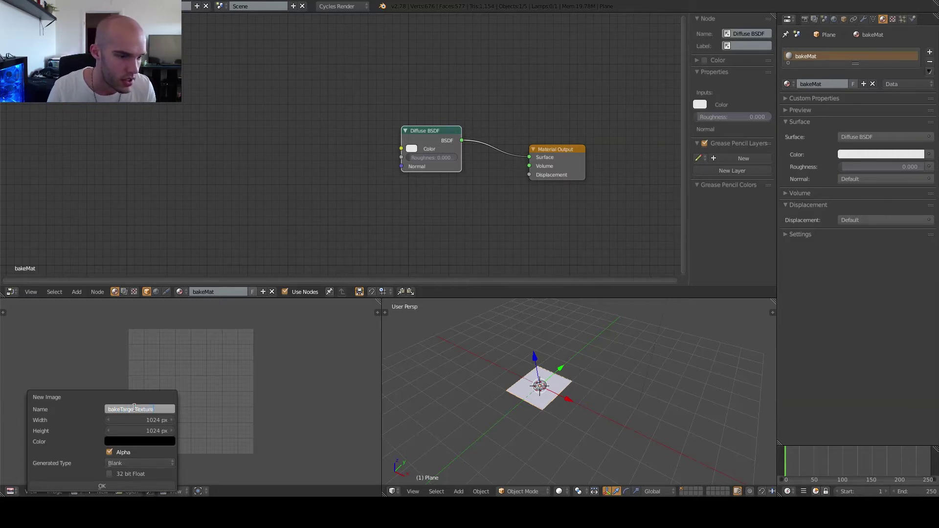
key("Return")
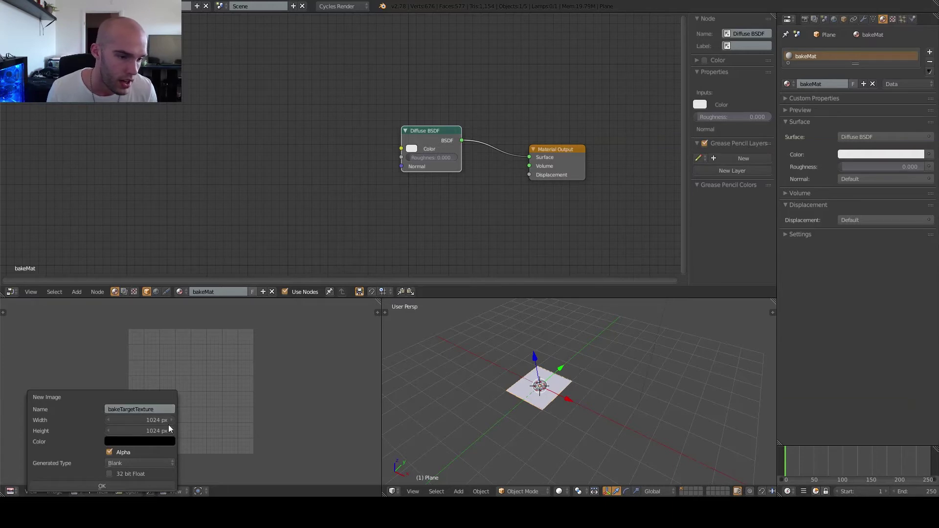
left_click(151, 420)
type("2048")
key("Tab")
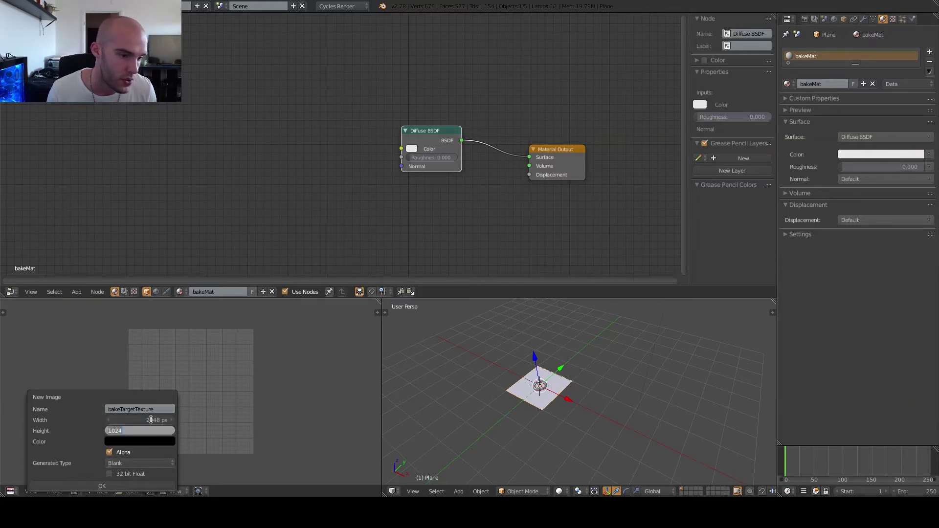
type("2048")
key("Return")
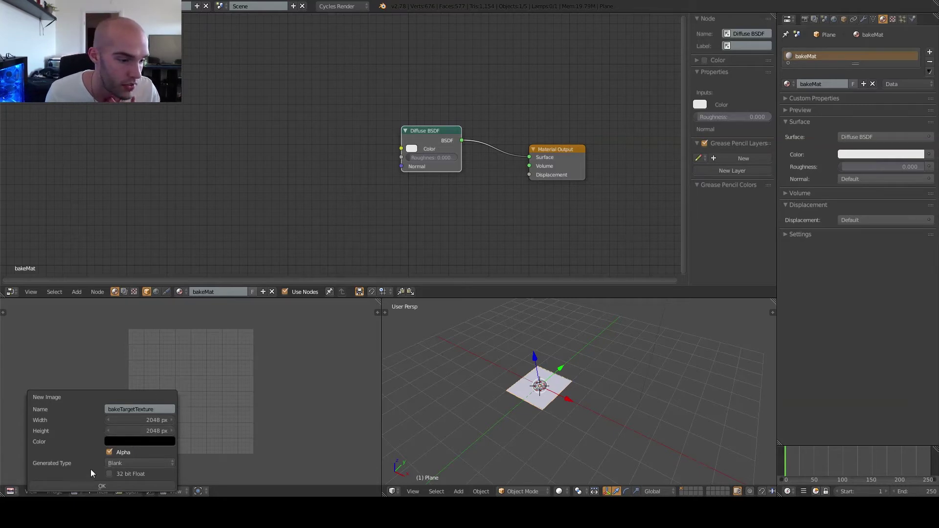
left_click(67, 486)
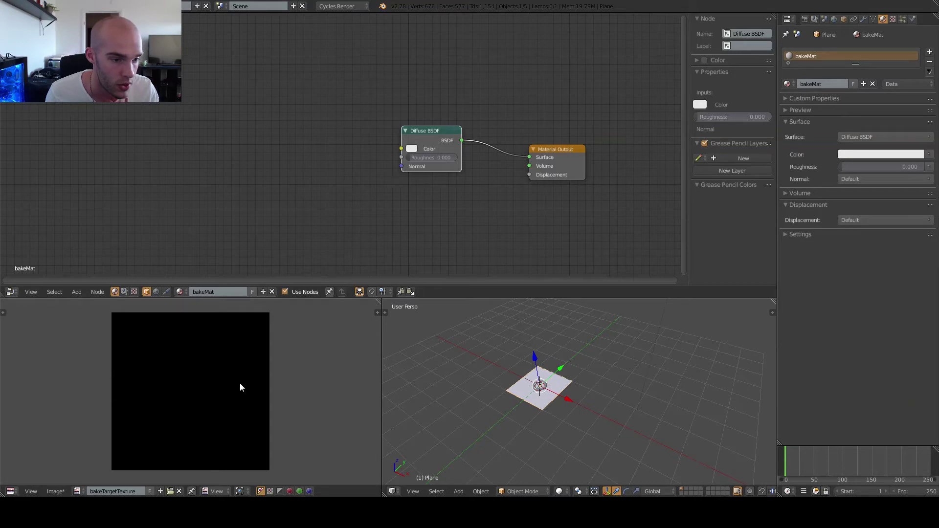
mouse_move(240, 387)
middle_mouse_down()
mouse_move(257, 384)
mouse_move(244, 388)
middle_mouse_up()
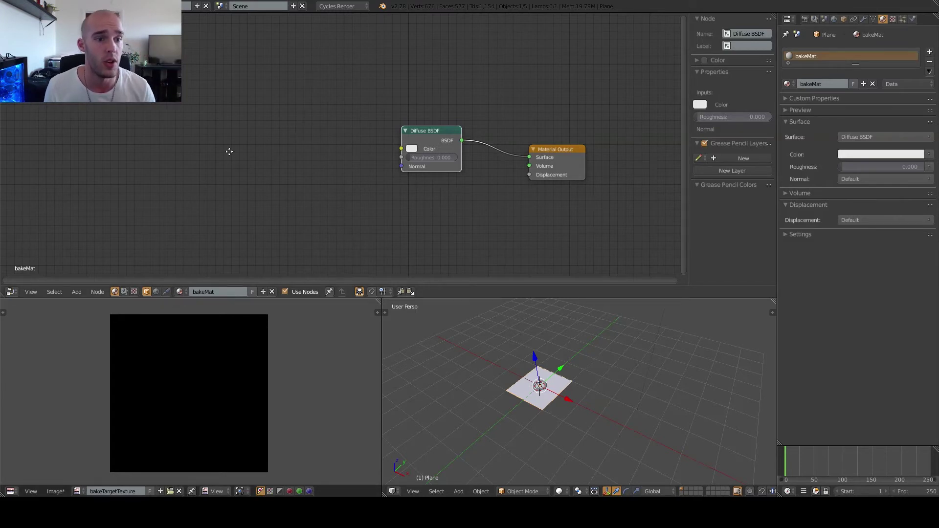
Step: Add an Image Texture node at the upper left of bakeMat's node tree
middle_click_drag(229, 152, 252, 146)
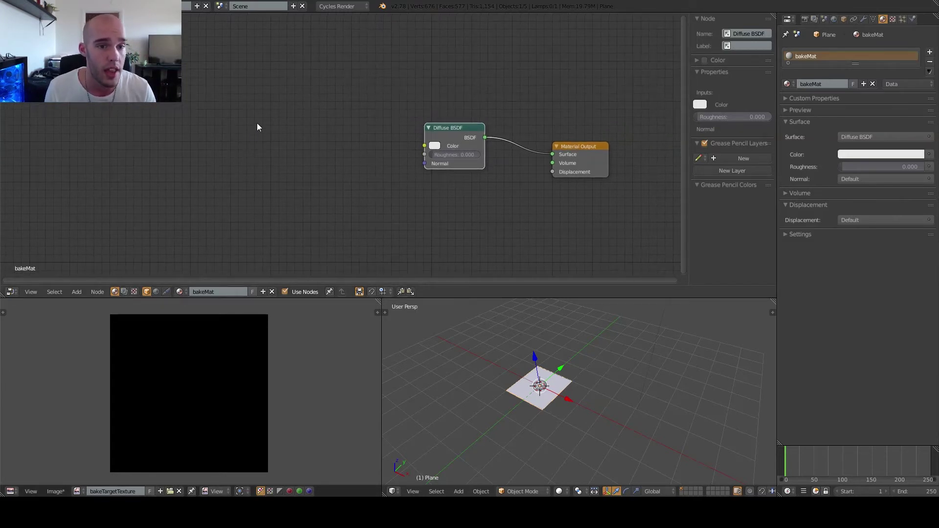
key("shift+a")
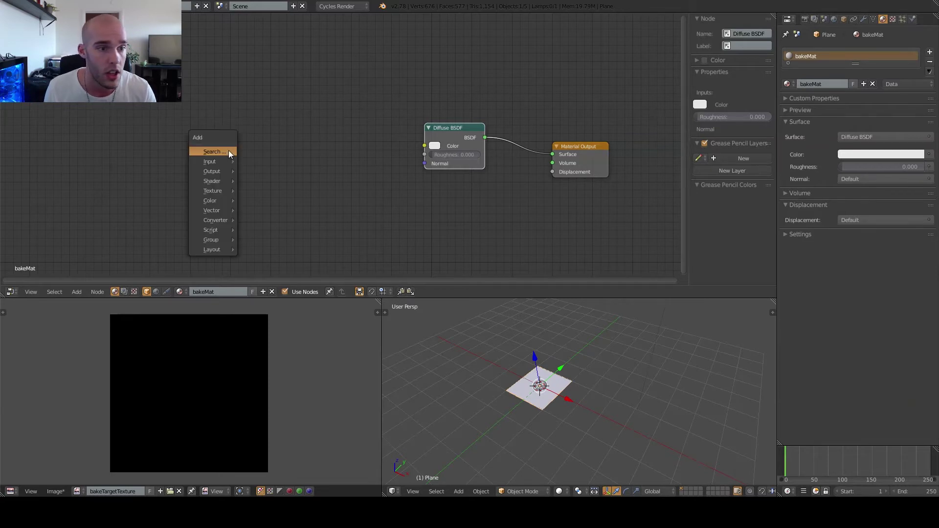
mouse_move(217, 191)
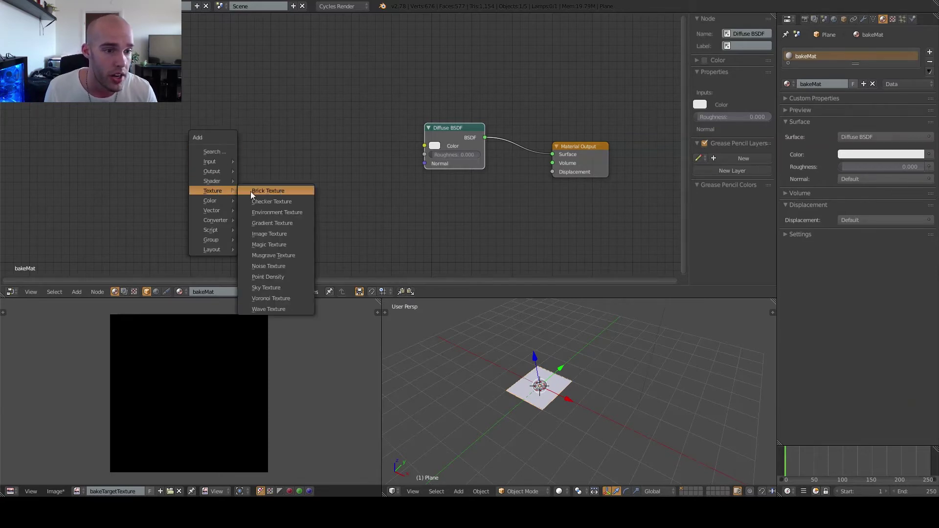
left_click(282, 233)
left_click(231, 85)
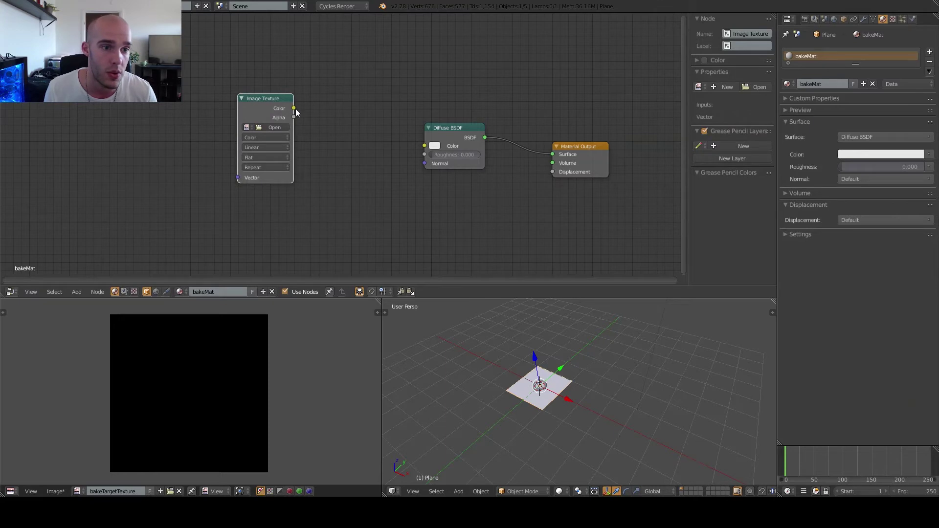
left_click_drag(293, 108, 369, 69)
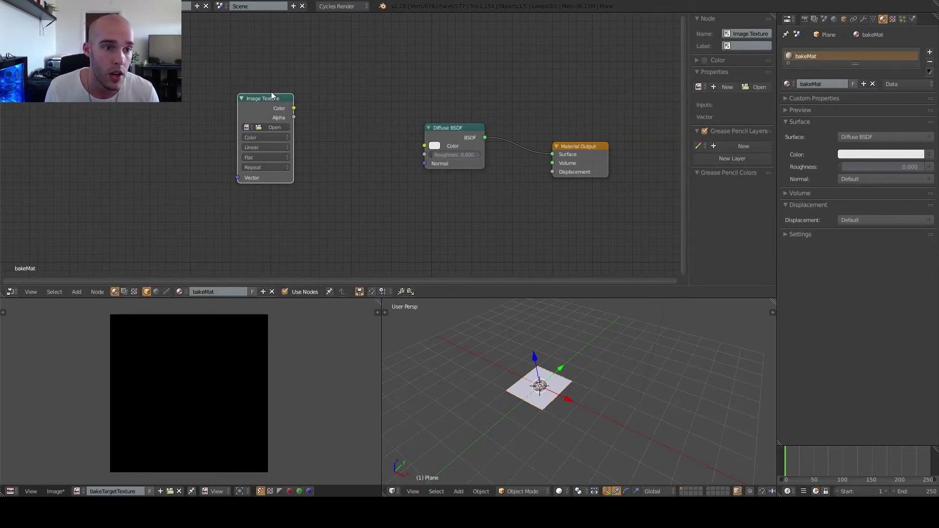
middle_click_drag(411, 104, 380, 119)
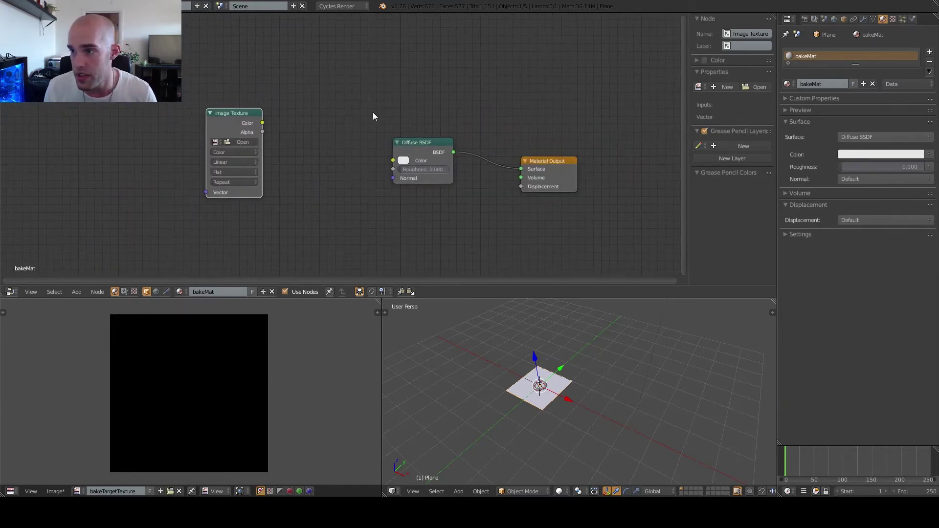
Step: Add two empty material slots to the plane, then remove them both
left_click(930, 53)
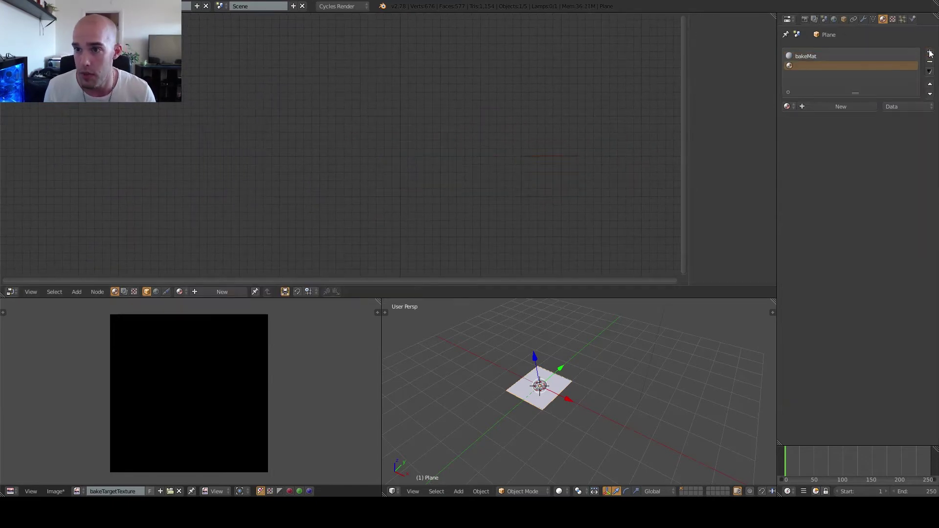
left_click(930, 53)
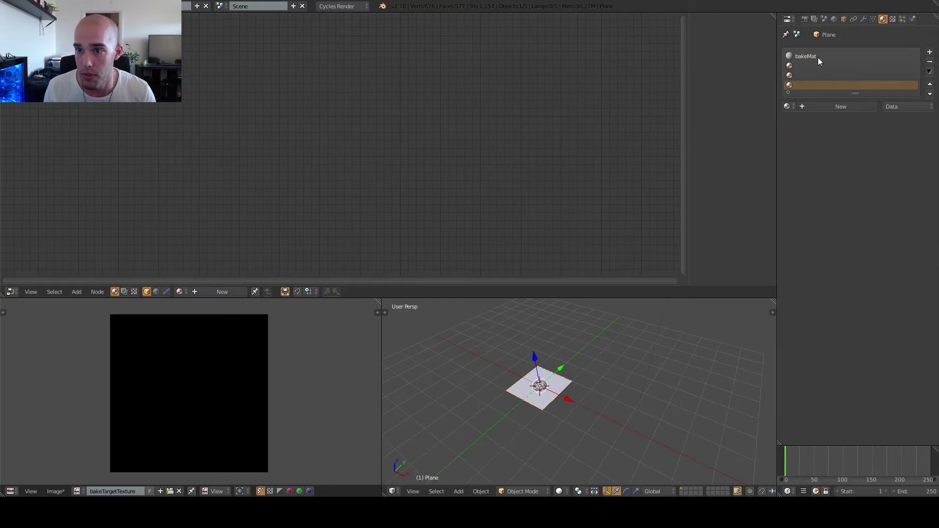
left_click(931, 62)
left_click(931, 63)
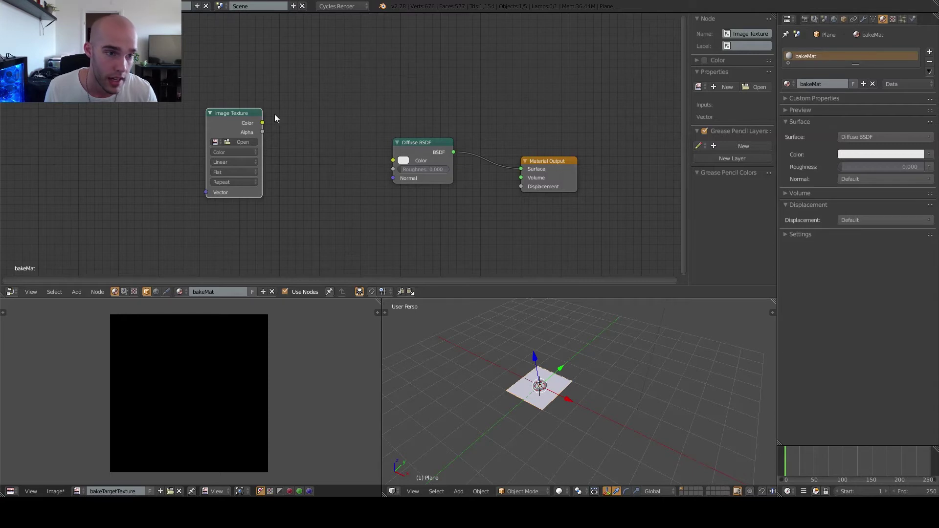
Step: Delete the old empty Image Texture node and add a fresh Image Texture node
left_click_drag(227, 114, 257, 102)
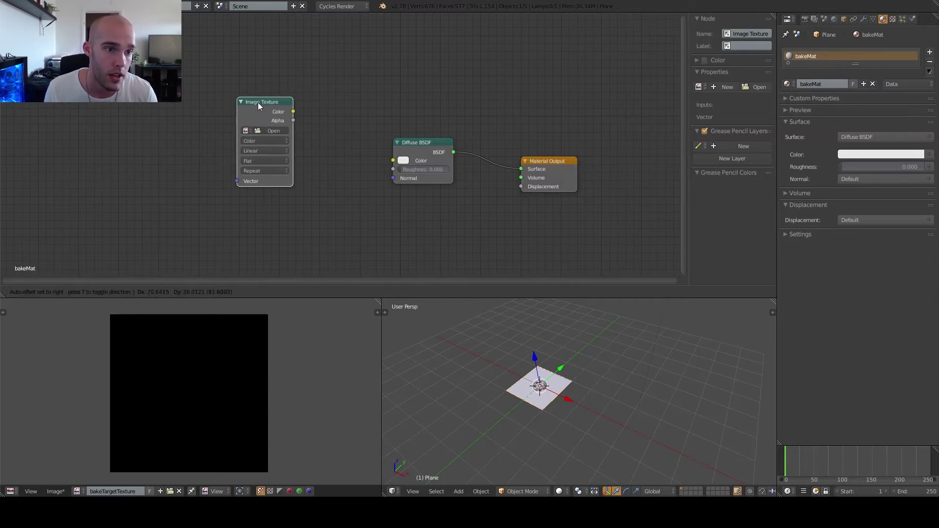
key("x")
key("shift+a")
mouse_move(243, 134)
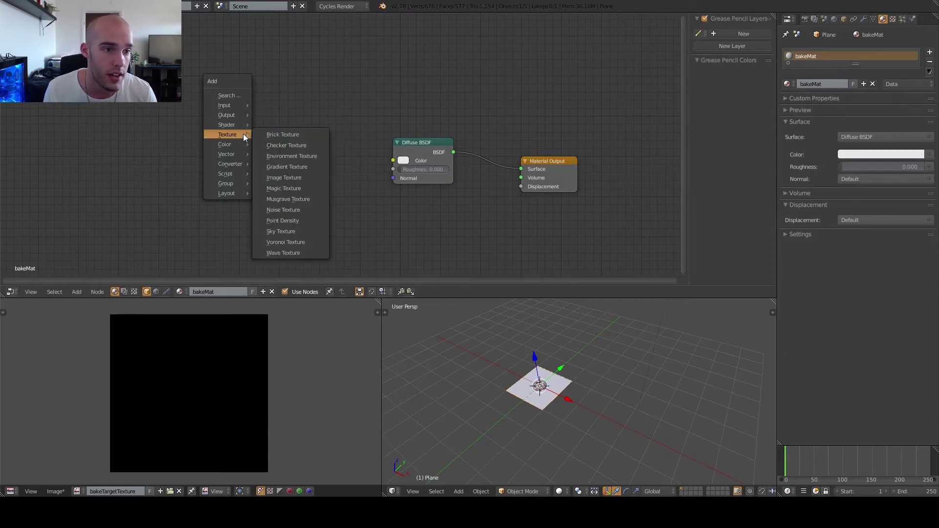
left_click(289, 178)
Step: Place the new Image Texture node and assign it the bakeTargetTexture image
left_click(228, 112)
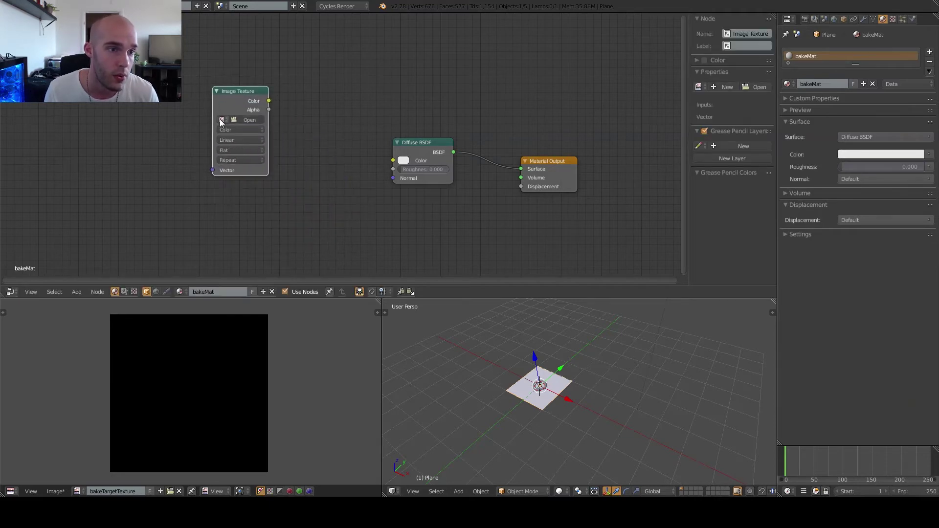
left_click(226, 121)
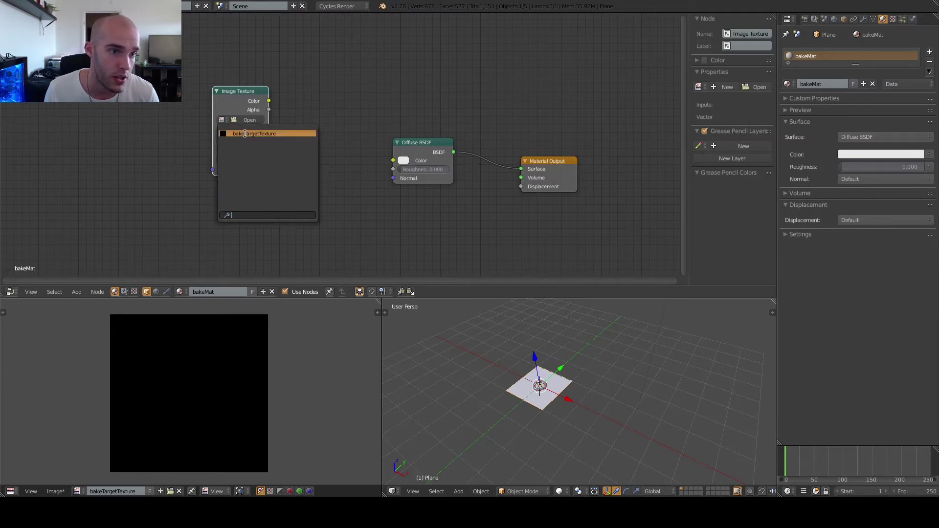
left_click(246, 134)
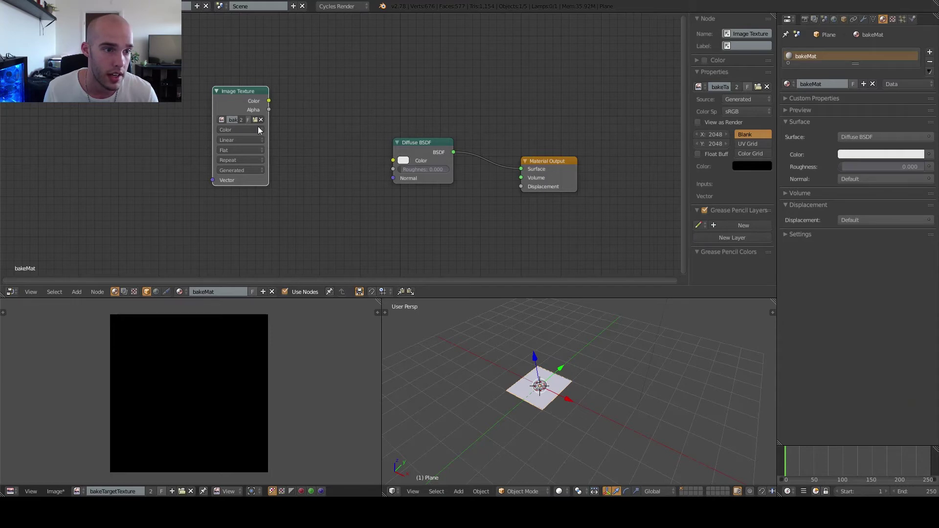
Step: Reselect the material nodes so the Image Texture node is the active bake target
left_click(330, 123)
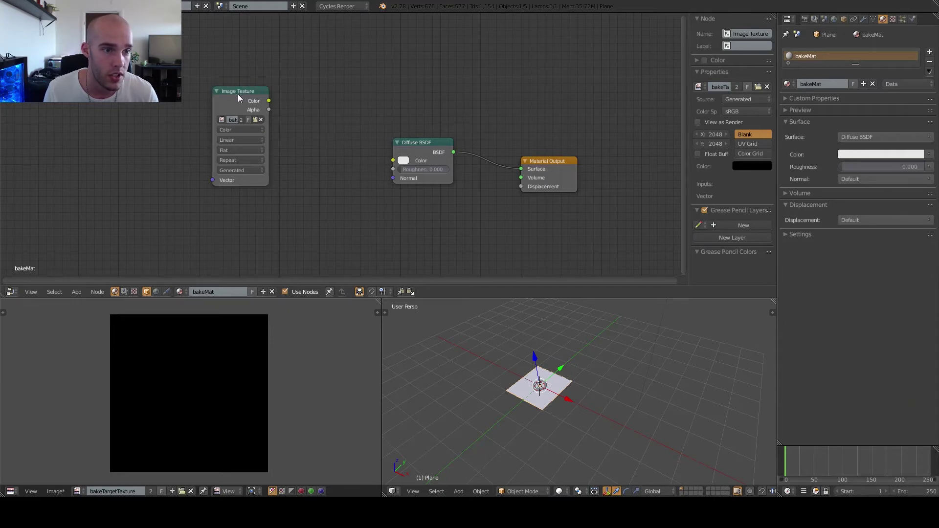
left_click(416, 141)
left_click(534, 163)
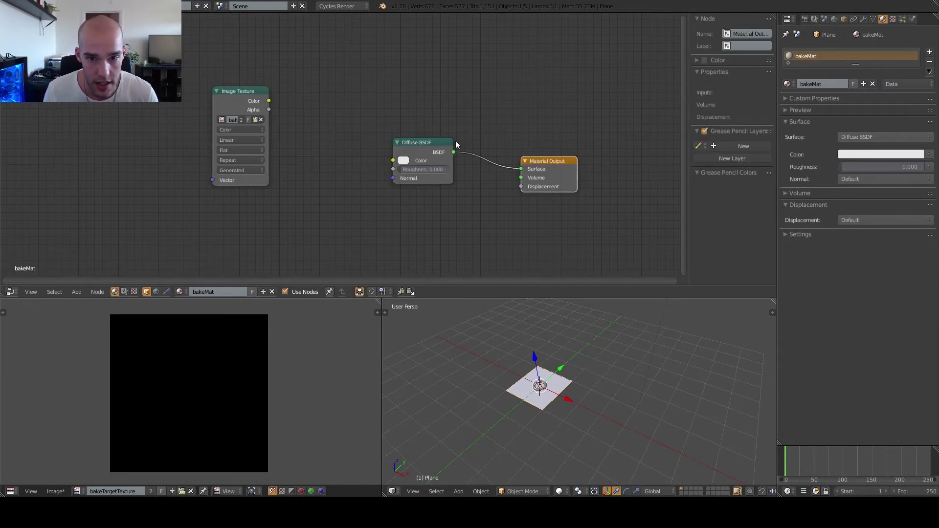
left_click(228, 88)
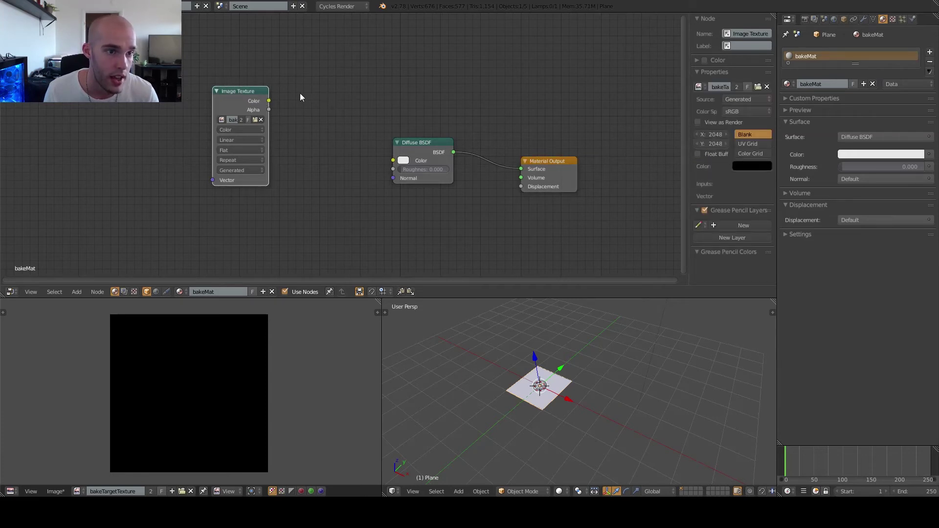
left_click(433, 147)
left_click(225, 92)
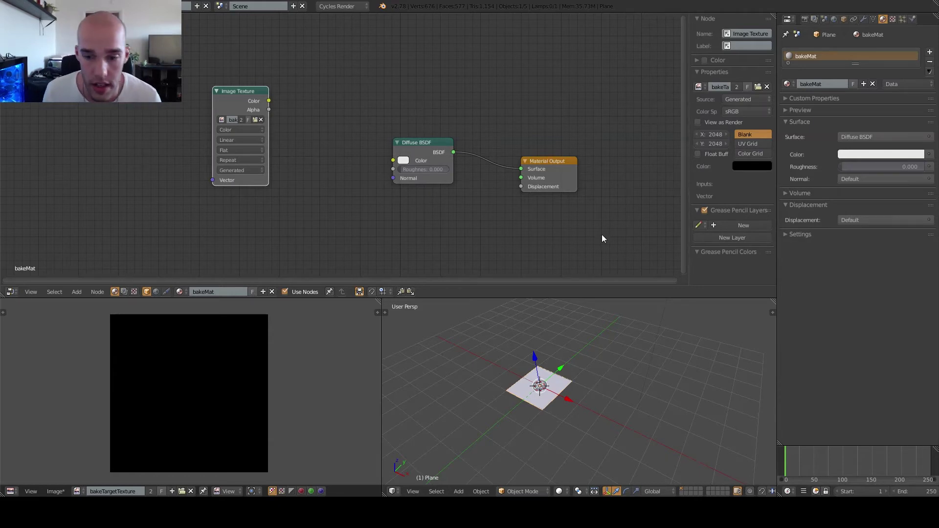
scroll(582, 340, "up", 3)
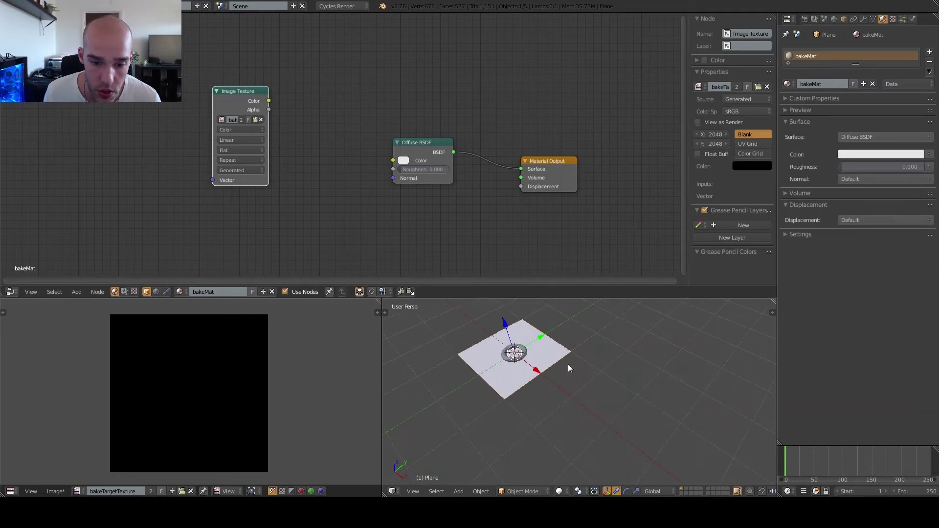
scroll(568, 364, "down", 1)
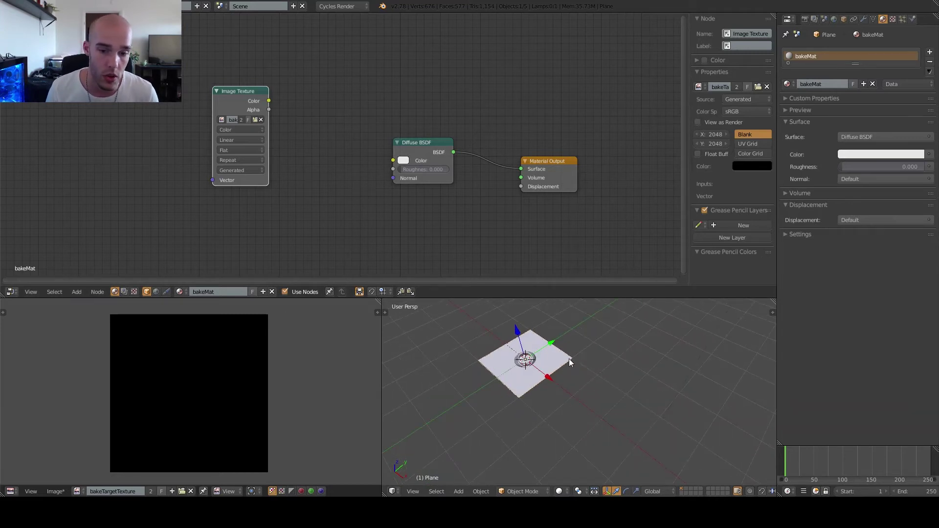
Step: Maximize the 3D view and set the Render properties Bake Type to Normal in Tangent space
key("ctrl+Left")
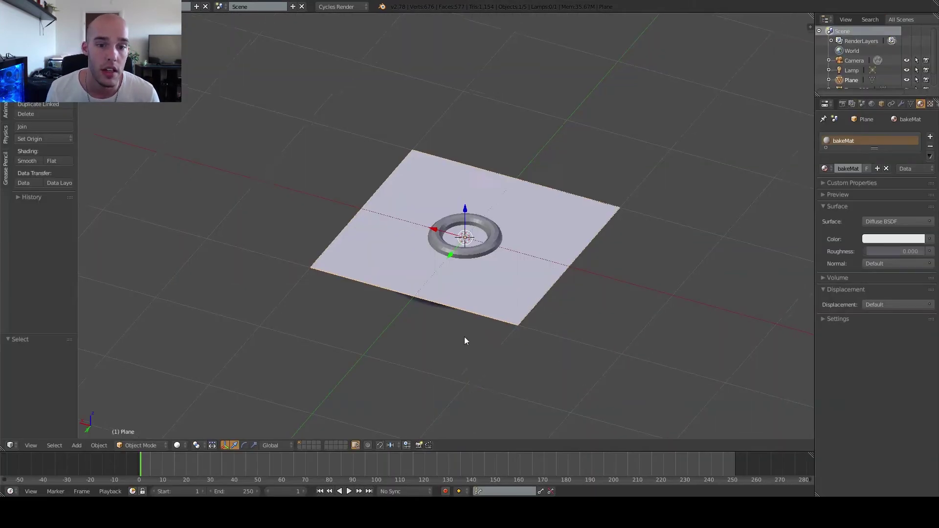
middle_click_drag(465, 337, 401, 343)
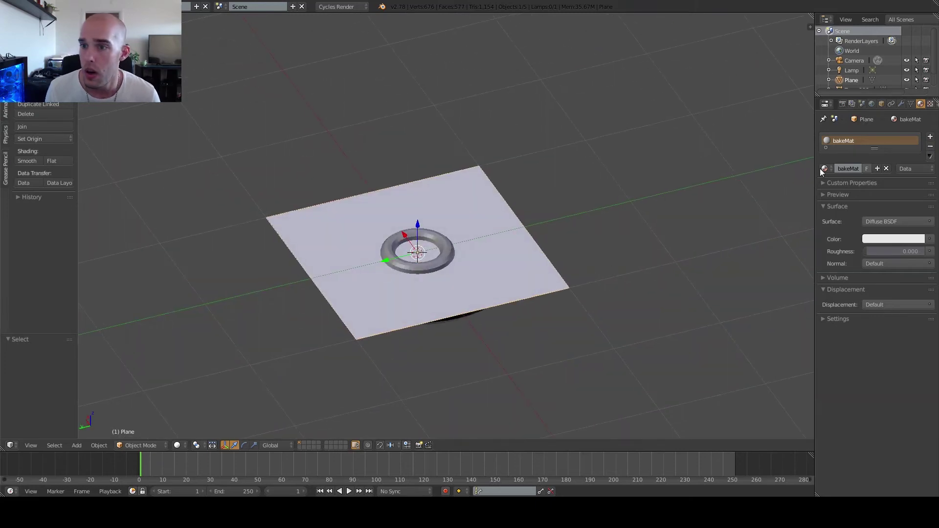
left_click(842, 104)
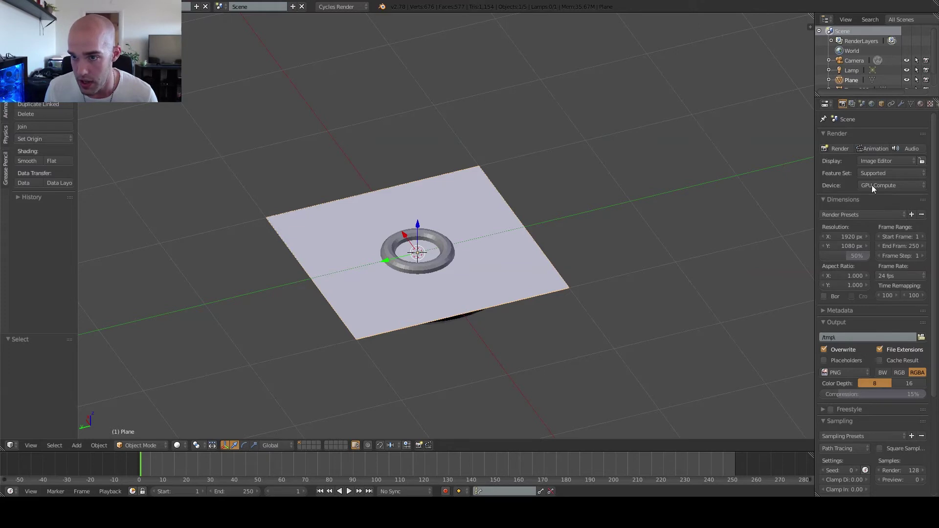
scroll(876, 273, "down", 6)
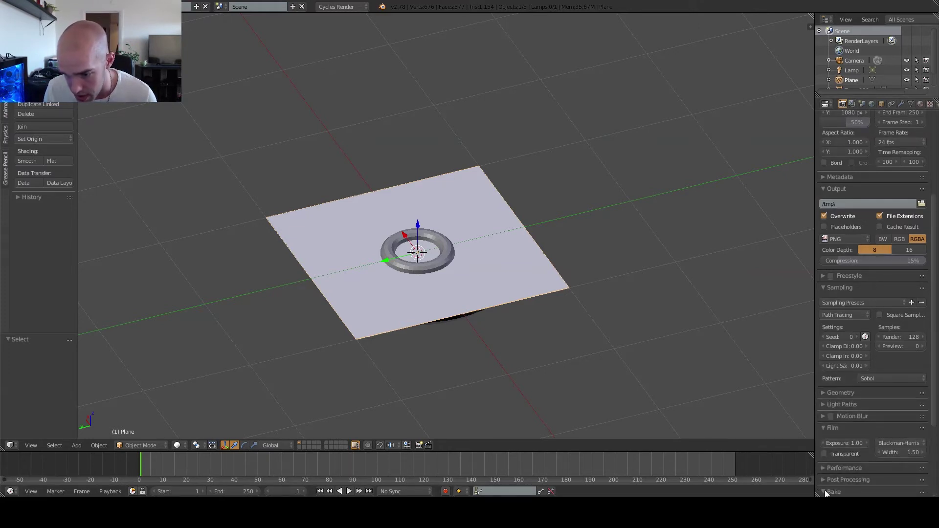
left_click(824, 491)
scroll(825, 490, "down", 5)
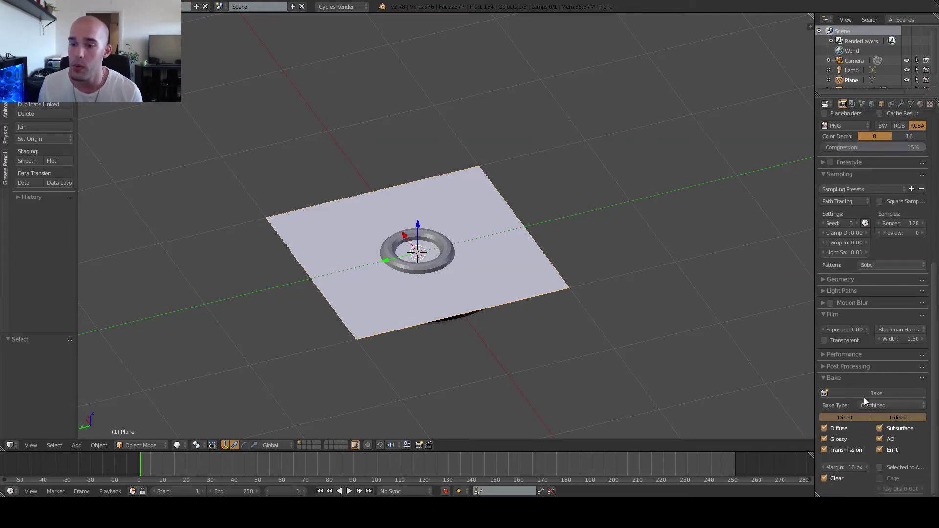
left_click(879, 404)
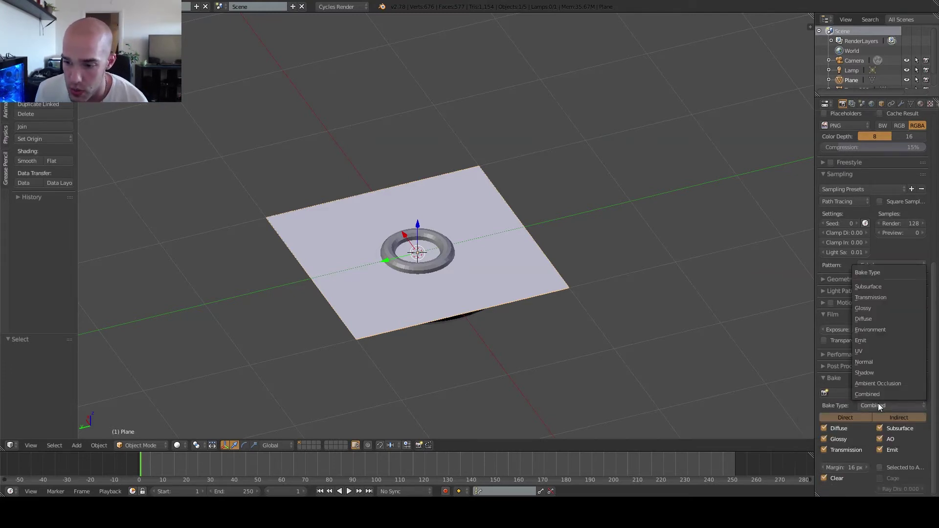
left_click(870, 363)
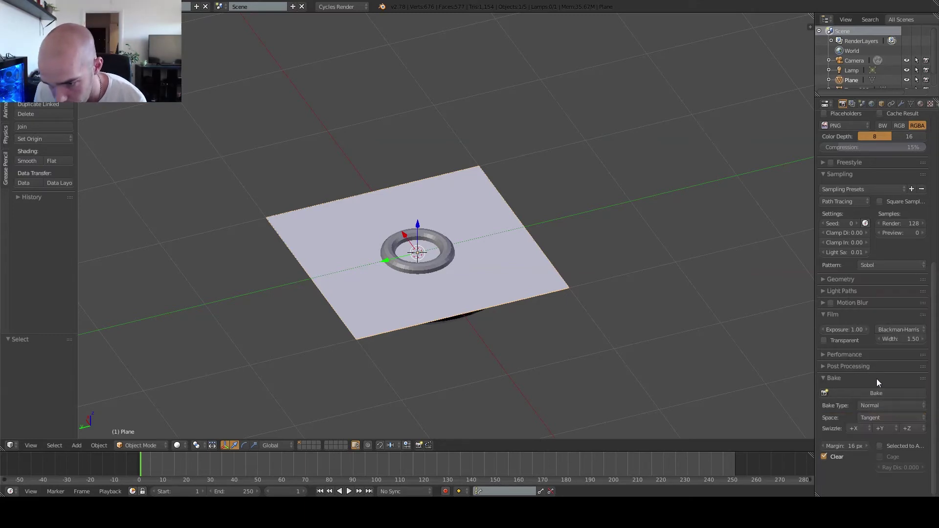
left_click(877, 407)
left_click(876, 406)
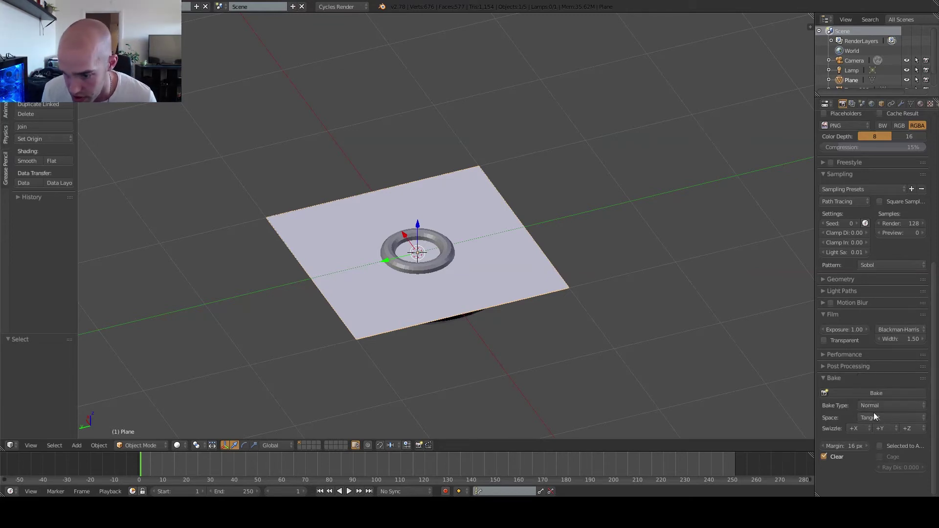
Step: Run the Normal bake into bakeTargetTexture and restore the node and image layout
middle_click_drag(390, 233, 529, 247)
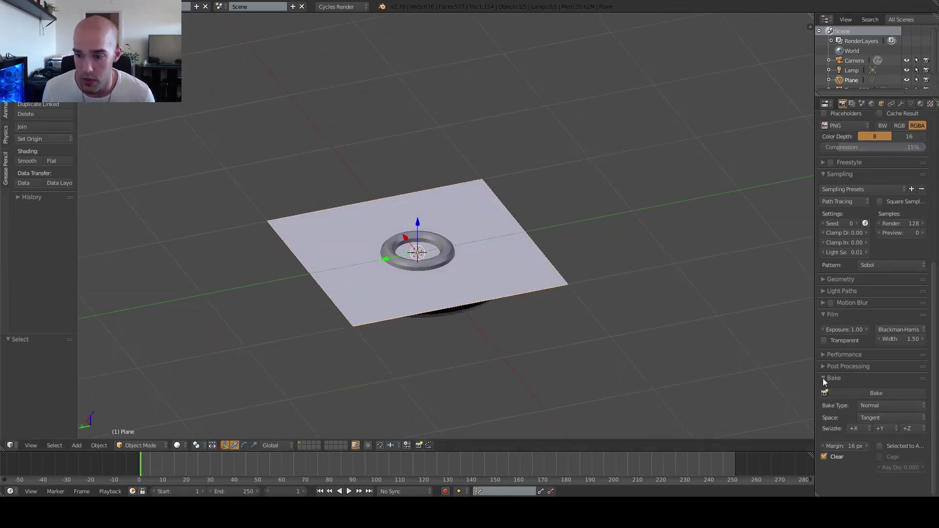
left_click(892, 392)
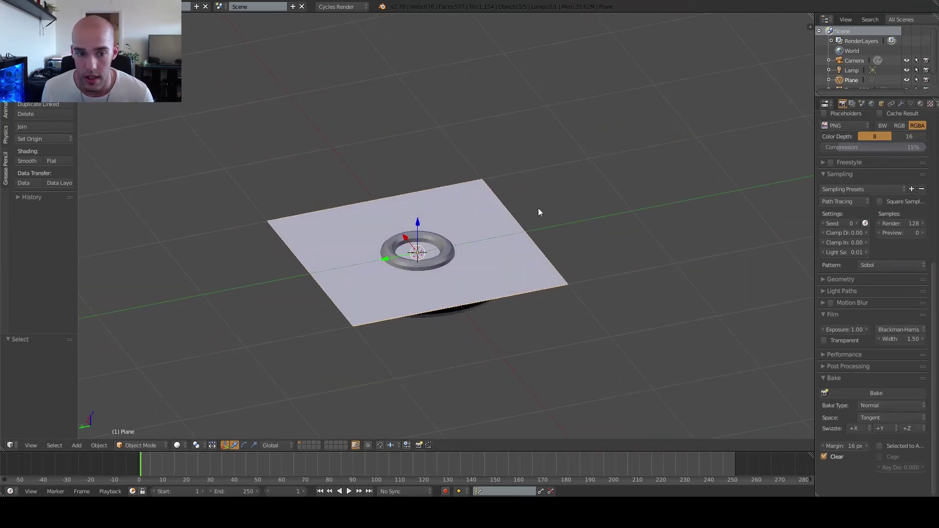
left_click(854, 392)
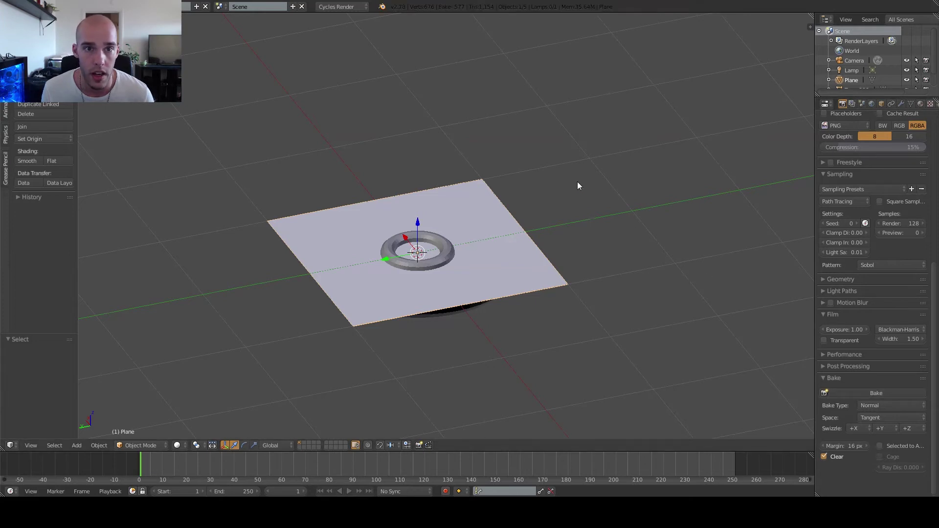
middle_click_drag(610, 241, 613, 241)
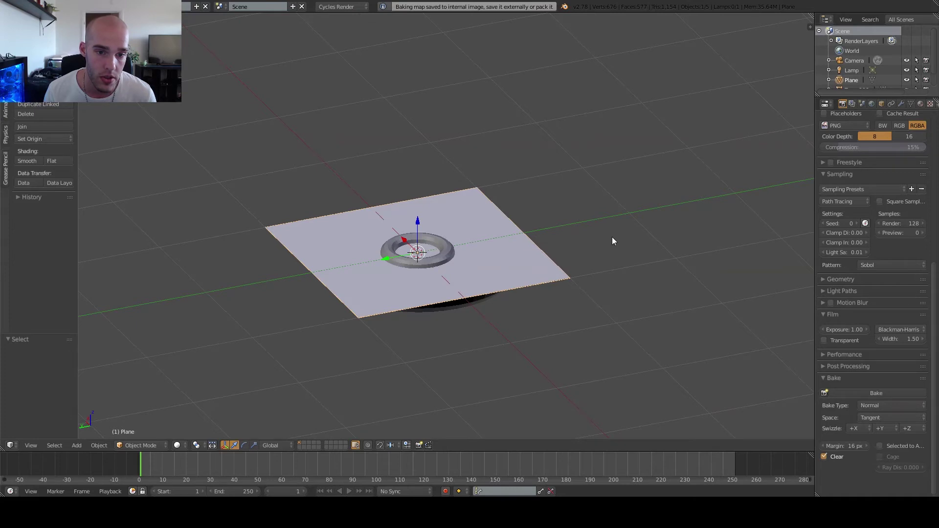
key("ctrl+Right")
Step: Pan the baked blue-violet normal map in the image editor and return to Render properties
middle_click_drag(222, 398, 251, 359)
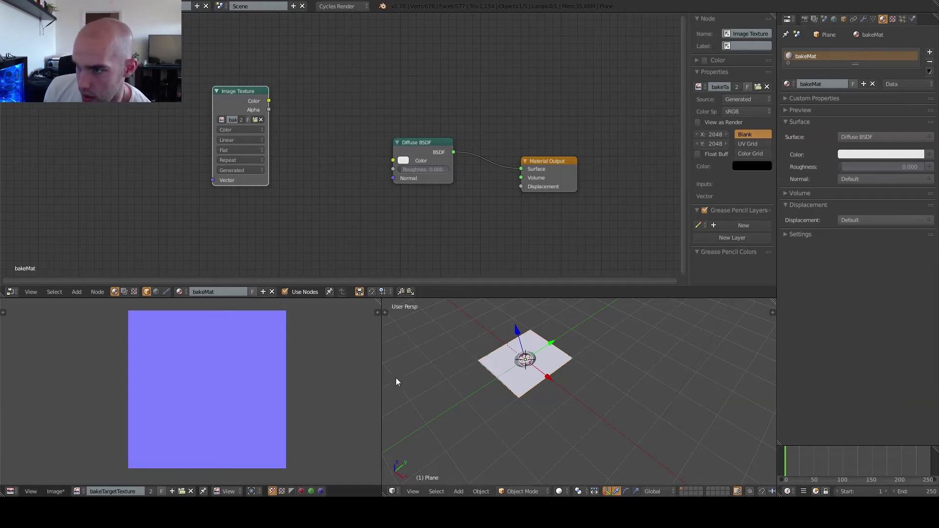
left_click(803, 19)
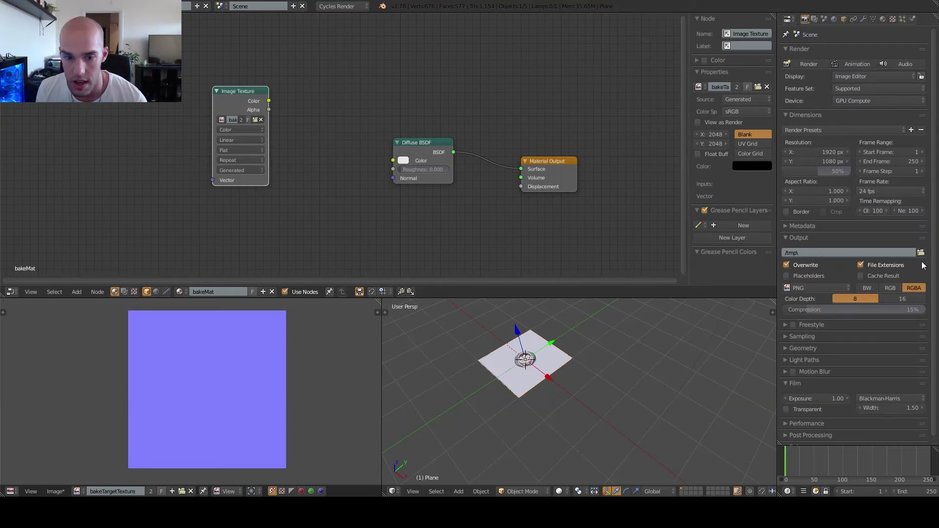
scroll(905, 274, "down", 1)
middle_click_drag(557, 366, 597, 380)
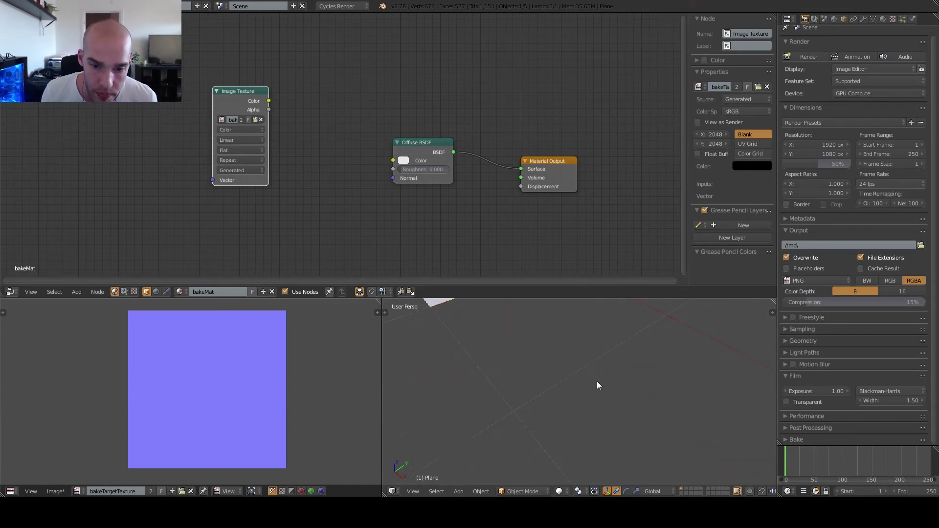
scroll(597, 391, "up", 5)
Step: Select the torus, then the plane, and switch to wireframe to reveal the outer torus
middle_click_drag(598, 436, 585, 386)
right_click(548, 363)
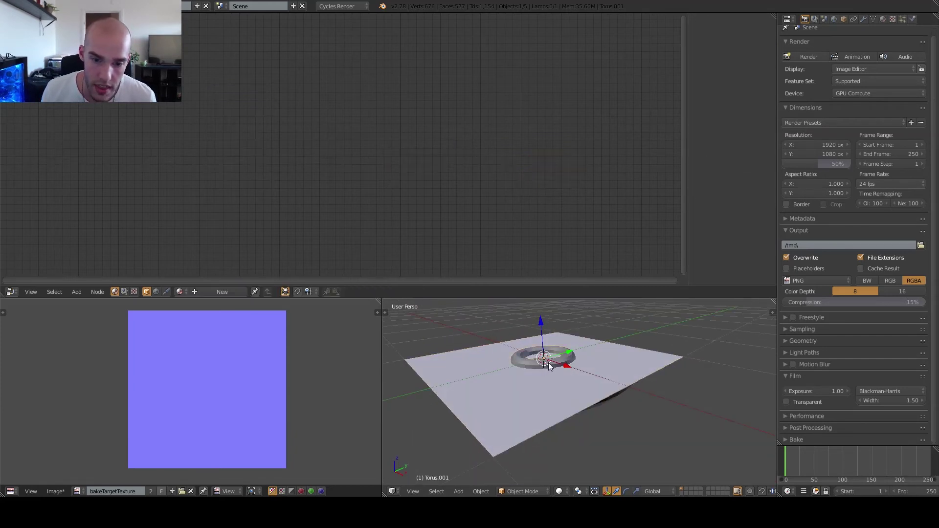
middle_click_drag(548, 363, 545, 348)
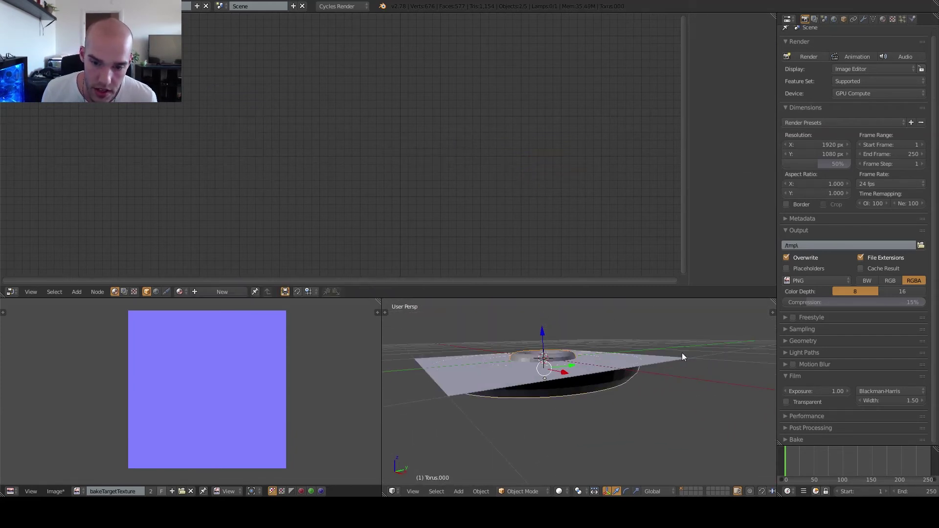
middle_click_drag(685, 351, 644, 398)
right_click(671, 384)
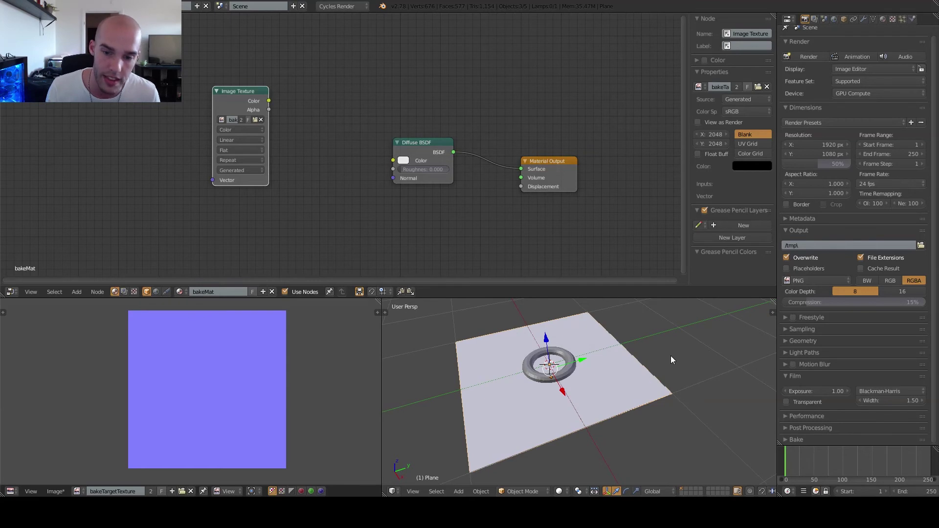
key("z")
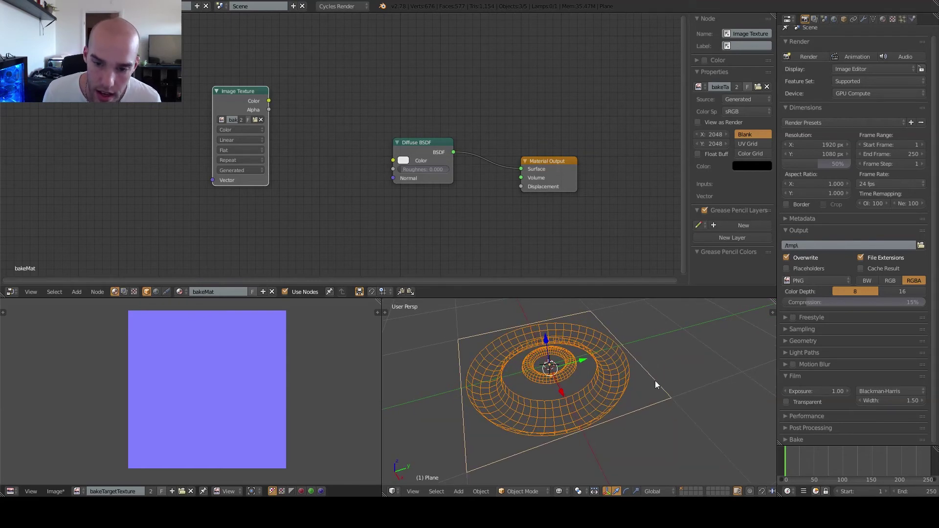
Step: Add the outer torus to the selection and make the plane the active object
scroll(655, 380, "up", 8)
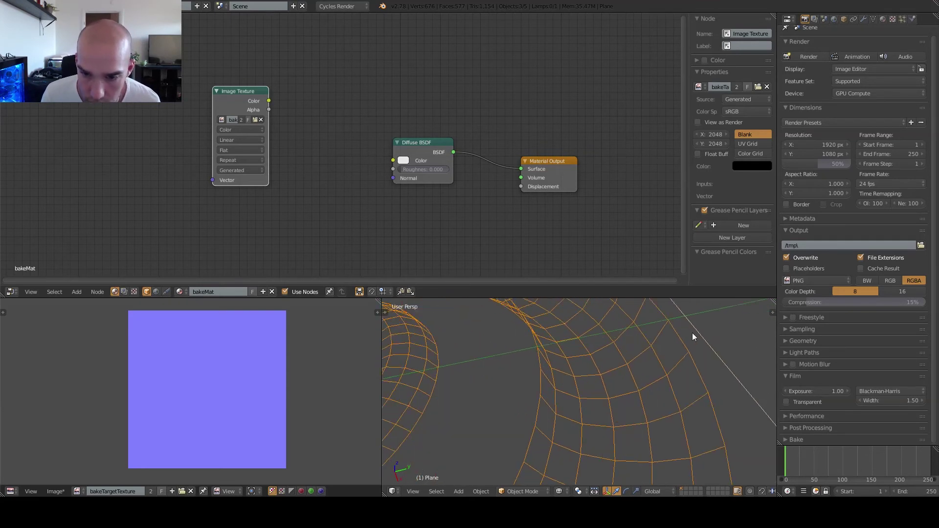
scroll(651, 357, "down", 3)
middle_click_drag(442, 371, 598, 357)
scroll(614, 359, "up", 3)
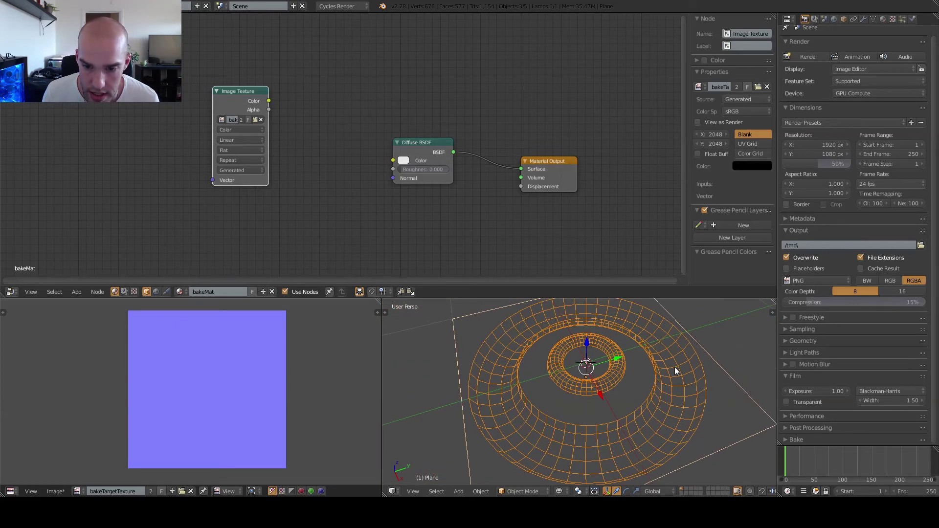
middle_click_drag(674, 367, 634, 382)
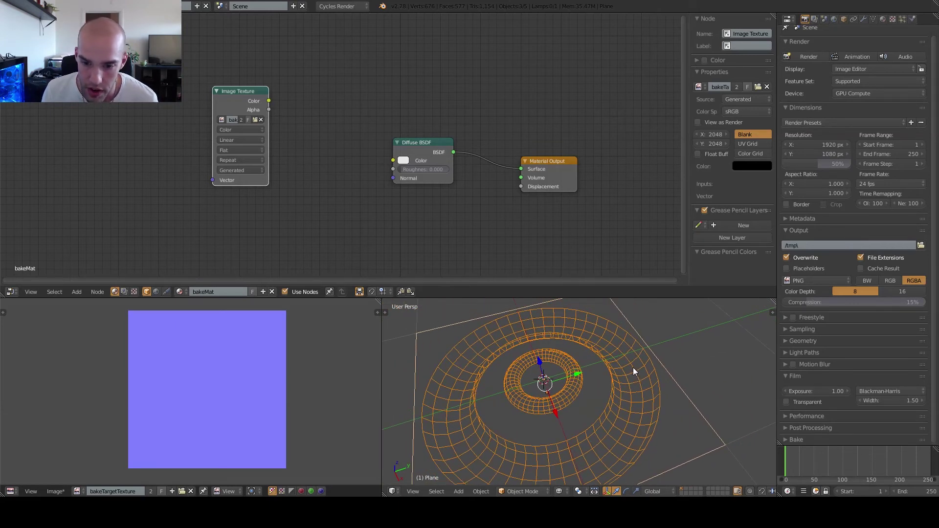
right_click(634, 368, "shift")
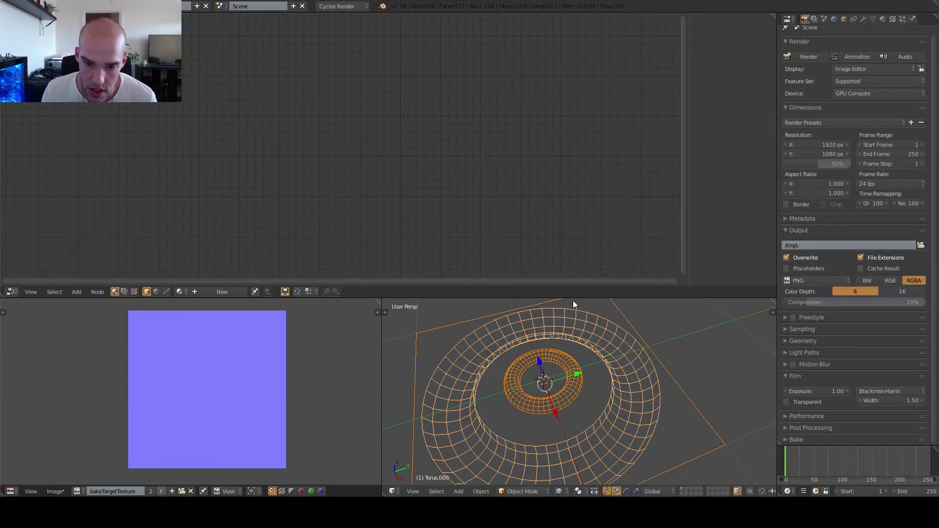
right_click(688, 400, "shift")
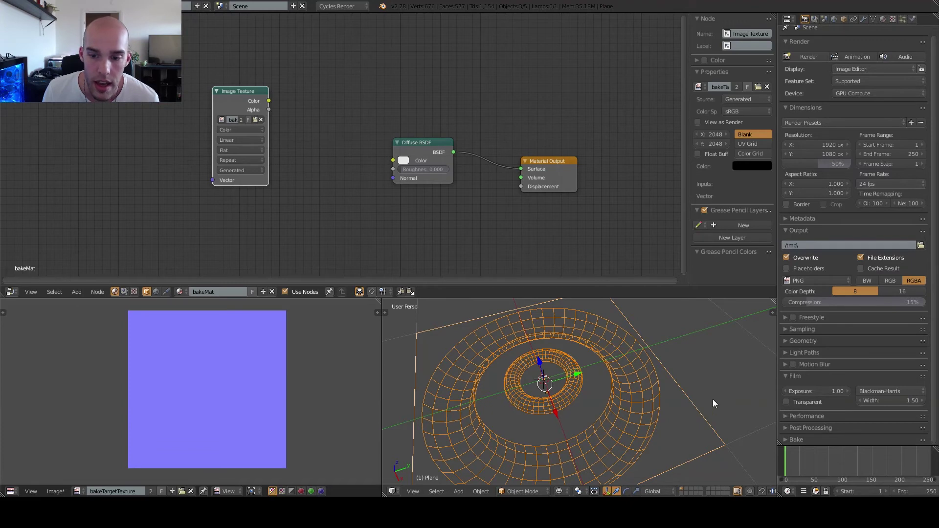
middle_click_drag(536, 406, 597, 389)
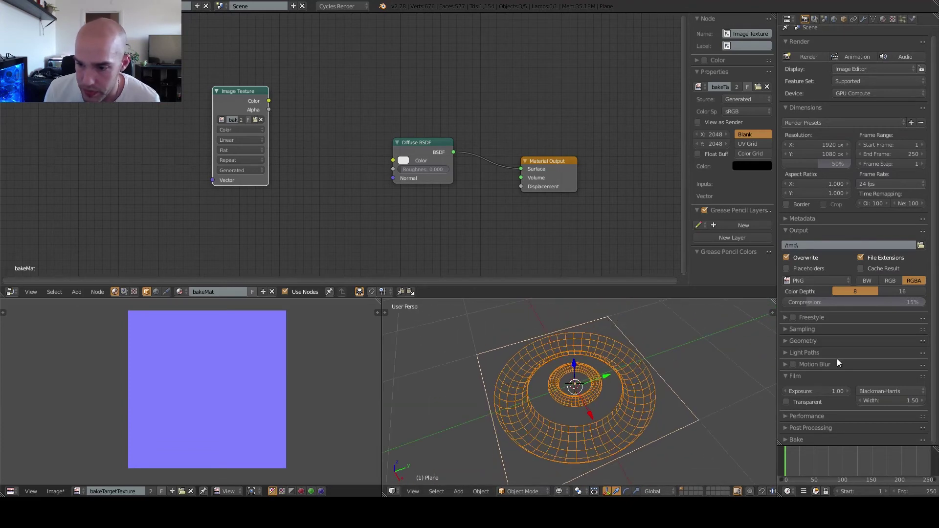
Step: Enable Selected to Active in the Bake panel
left_click(787, 439)
scroll(789, 436, "down", 5)
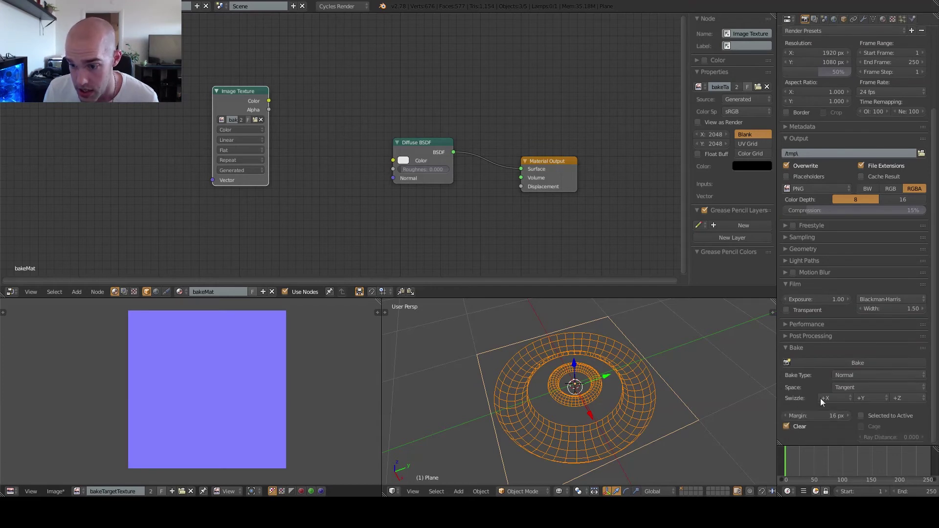
left_click(861, 416)
Step: Bake the tori's normals onto the active plane's bakeTargetTexture with Selected to Active
key("z")
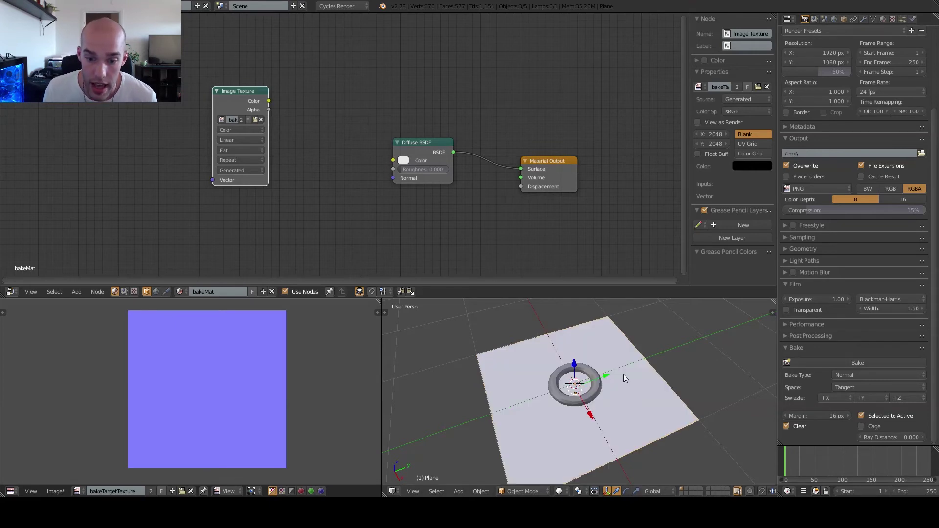
middle_click_drag(623, 374, 595, 356)
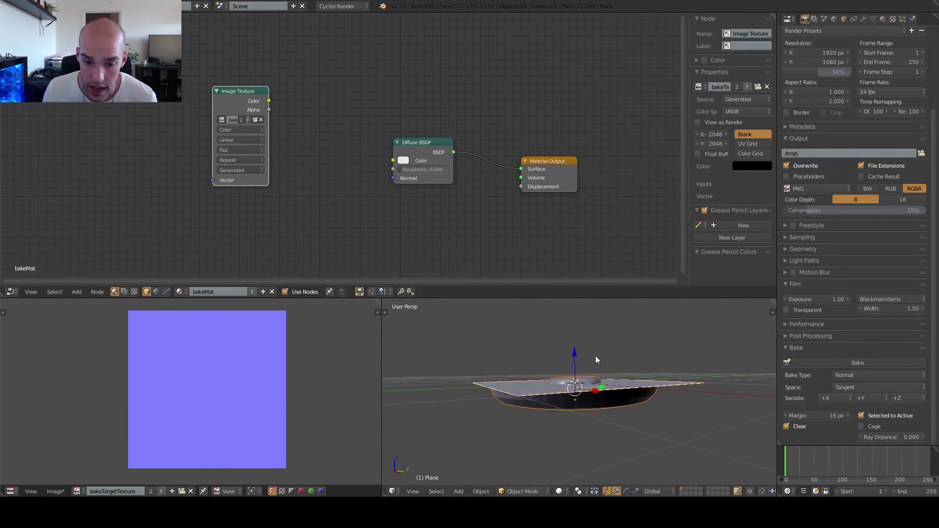
middle_click_drag(541, 379, 668, 411)
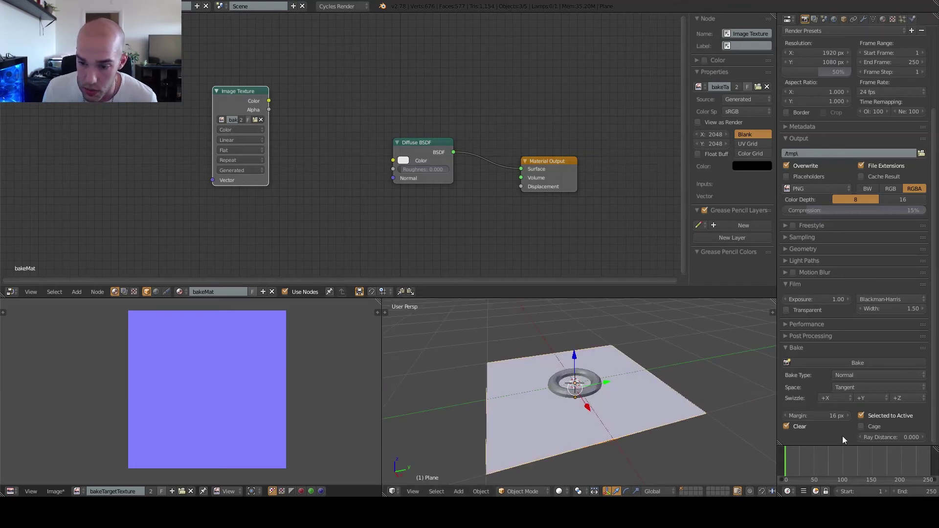
mouse_move(596, 398)
middle_mouse_down()
mouse_move(633, 389)
mouse_move(671, 406)
mouse_move(646, 404)
mouse_move(649, 412)
middle_mouse_up()
key("z")
key("z")
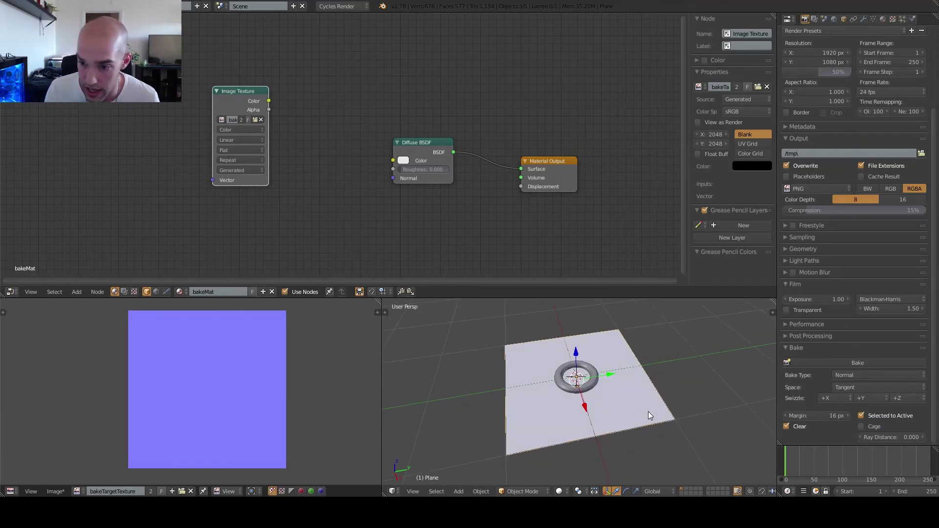
left_click(874, 362)
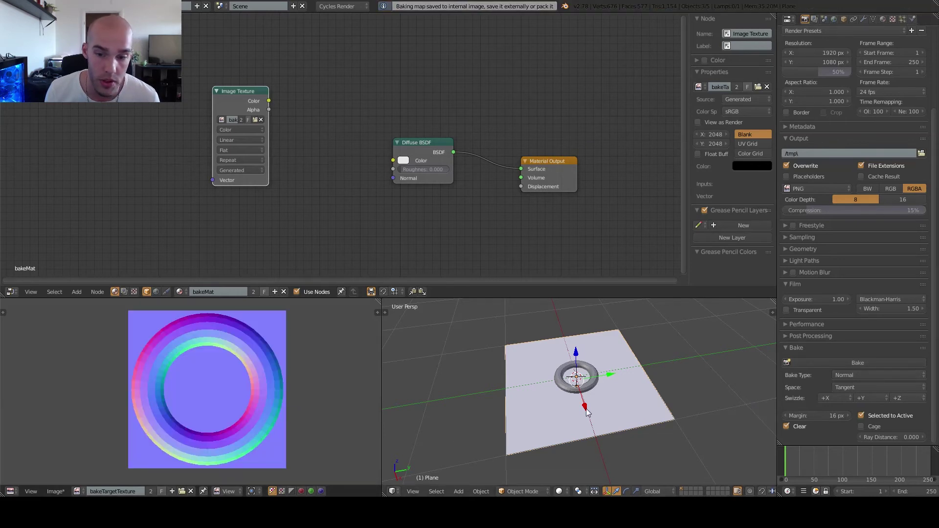
key("z")
mouse_move(603, 418)
middle_mouse_down()
mouse_move(599, 377)
mouse_move(620, 405)
mouse_move(618, 422)
mouse_move(570, 379)
mouse_move(590, 375)
mouse_move(587, 359)
mouse_move(594, 383)
middle_mouse_up()
key("z")
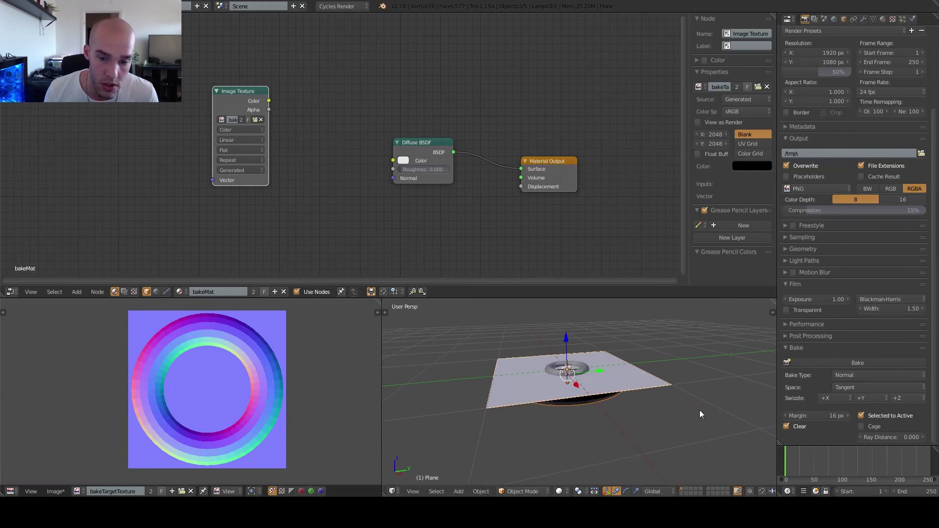
middle_click_drag(700, 410, 584, 420)
middle_click_drag(589, 377, 612, 348)
middle_click_drag(531, 351, 564, 402)
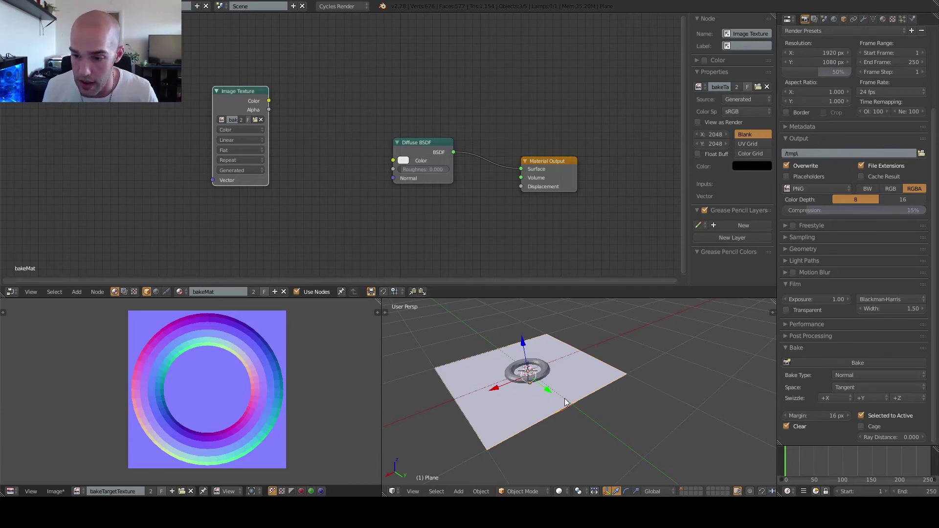
middle_click_drag(565, 402, 553, 404)
right_click(553, 404)
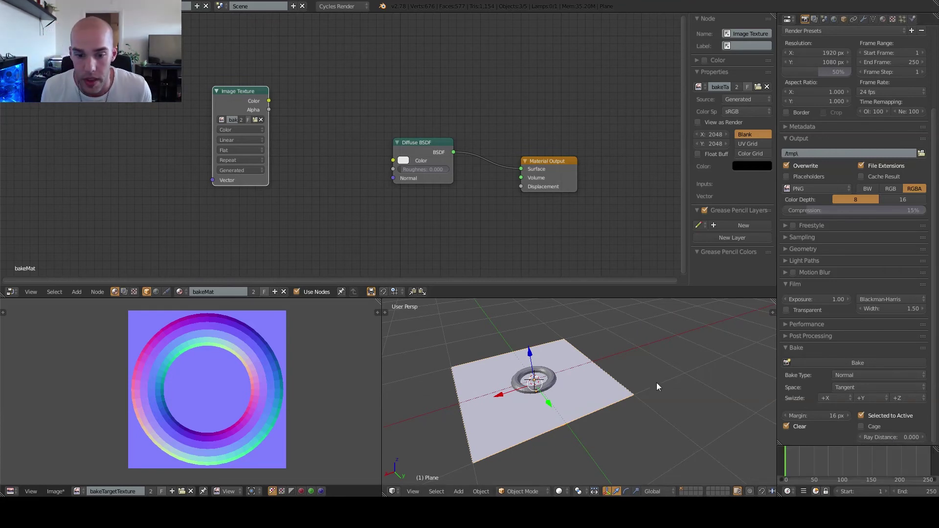
mouse_move(657, 382)
middle_mouse_down()
mouse_move(679, 369)
mouse_move(679, 341)
mouse_move(656, 367)
middle_mouse_up()
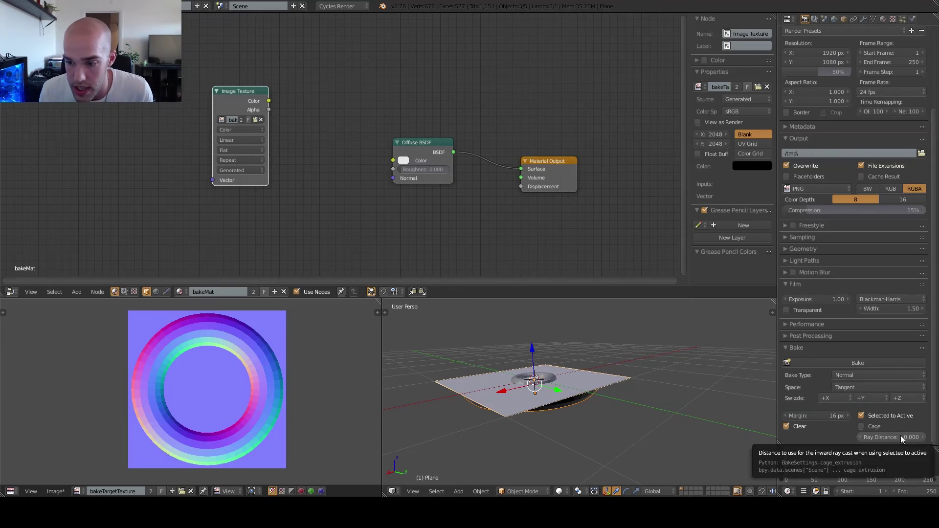
middle_click_drag(628, 383, 651, 380)
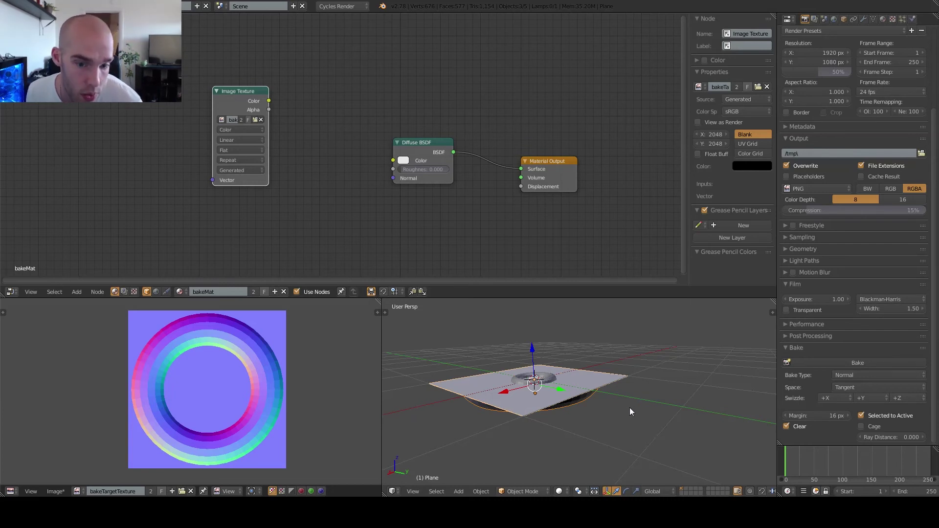
middle_click_drag(629, 407, 623, 413)
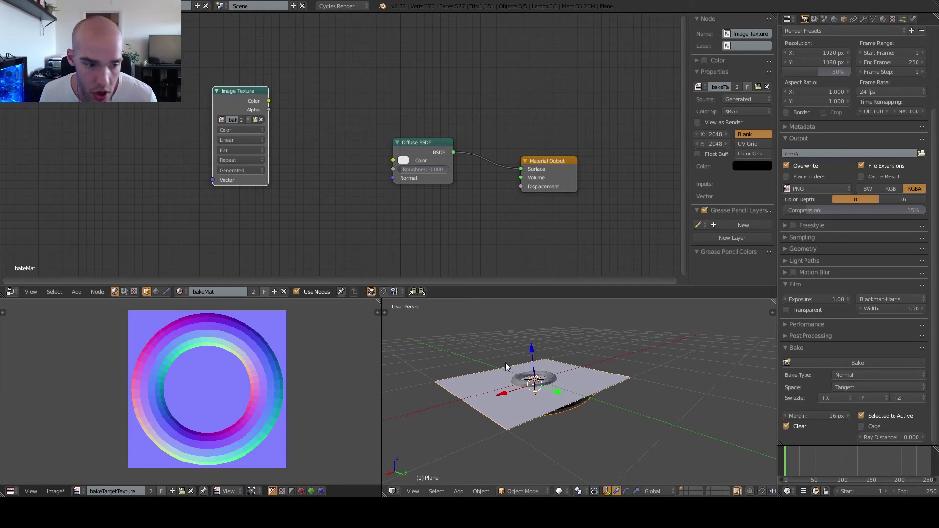
middle_click_drag(536, 360, 577, 372)
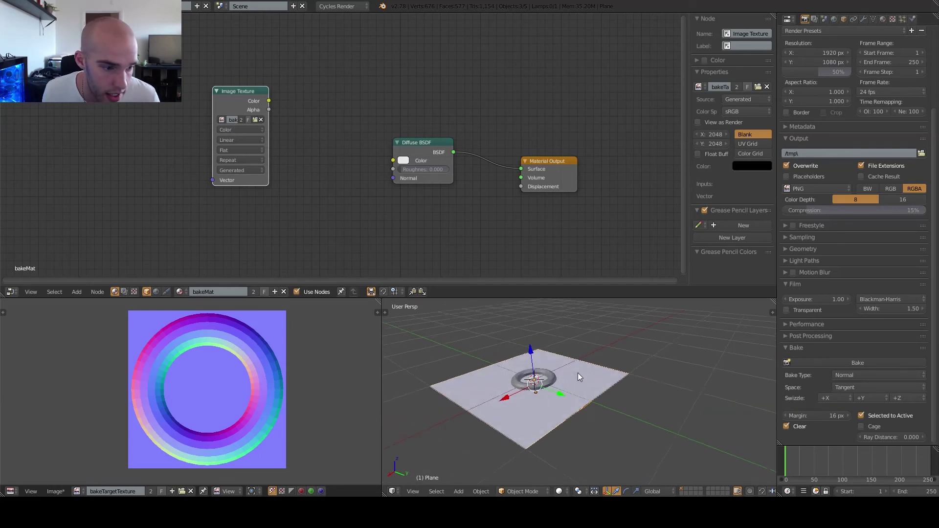
Step: Set Ray Distance to 1 and re-bake to capture both inner and outer torus rings
left_click(894, 439)
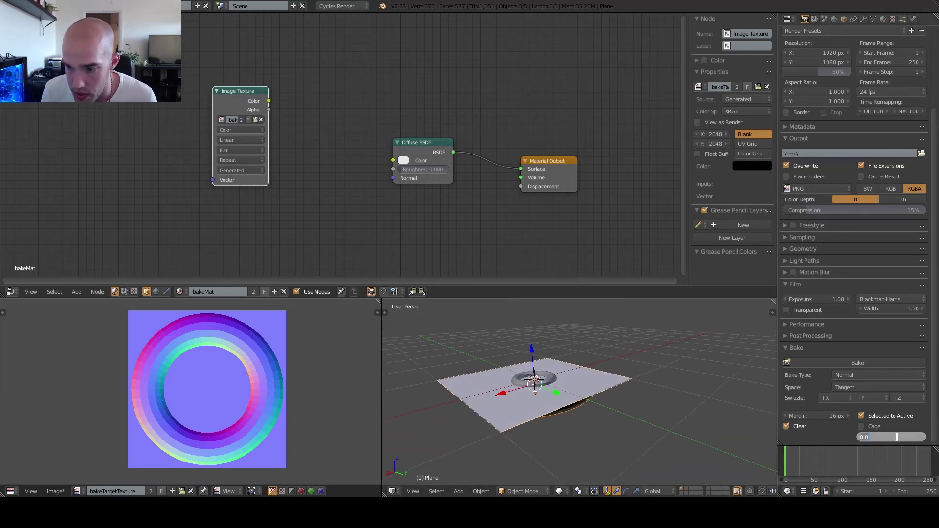
type("1")
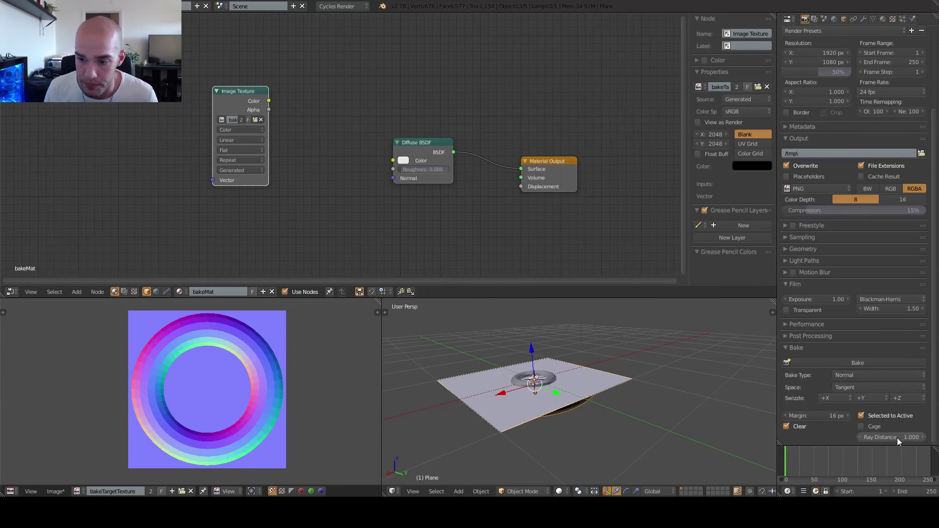
key("Return")
left_click(872, 364)
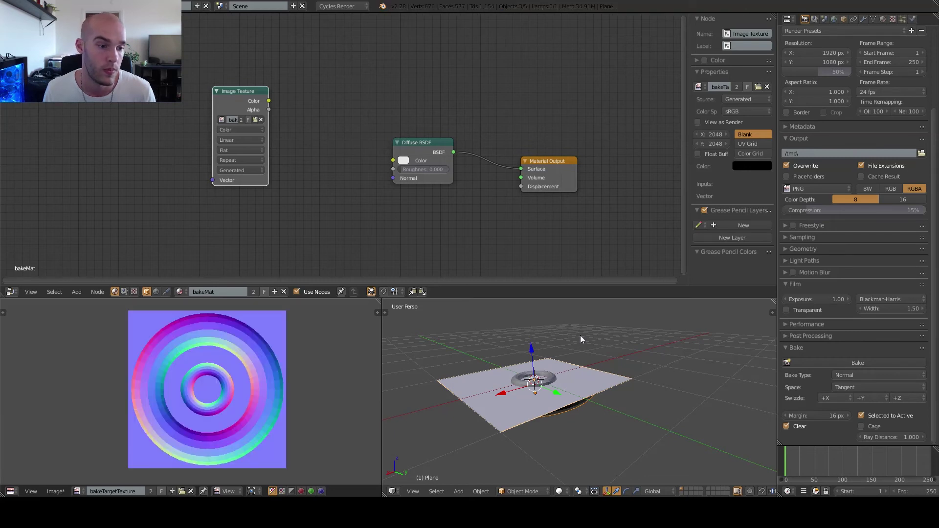
middle_click_drag(583, 358, 607, 373)
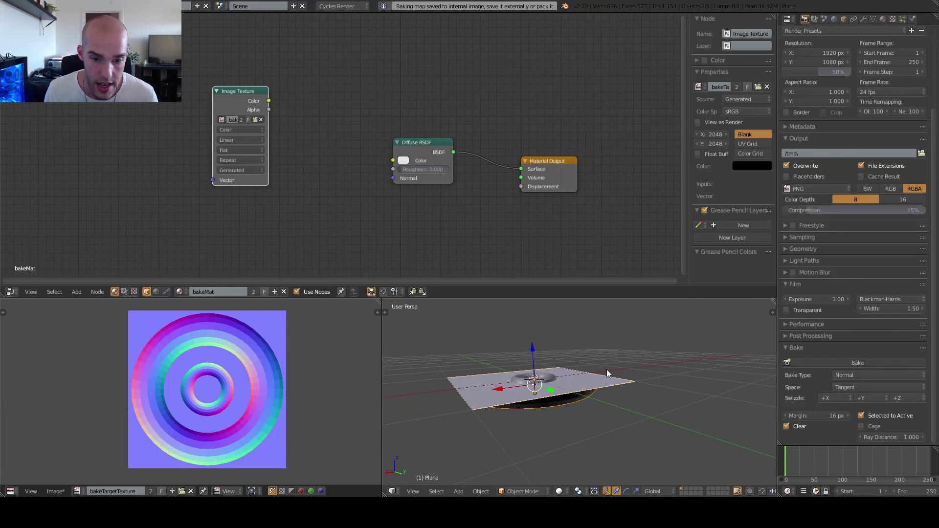
middle_click_drag(190, 344, 204, 361)
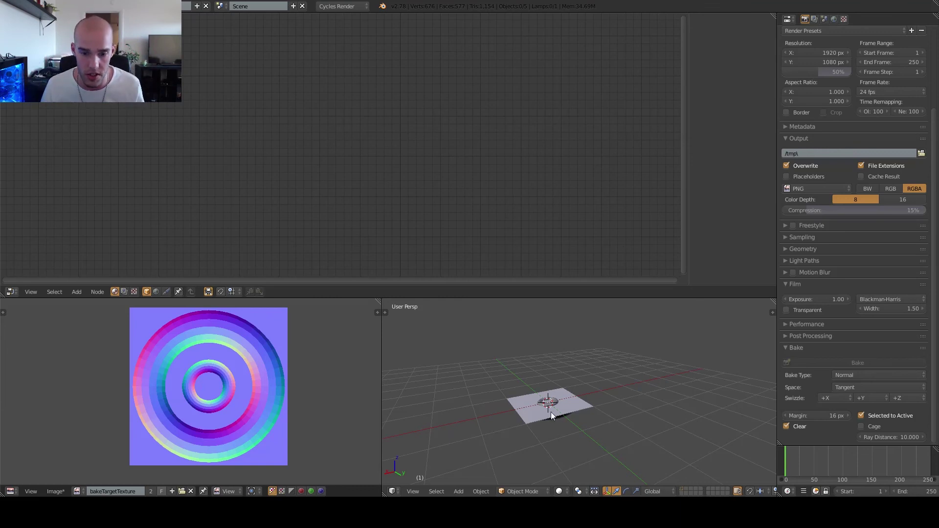
middle_click_drag(550, 412, 565, 410)
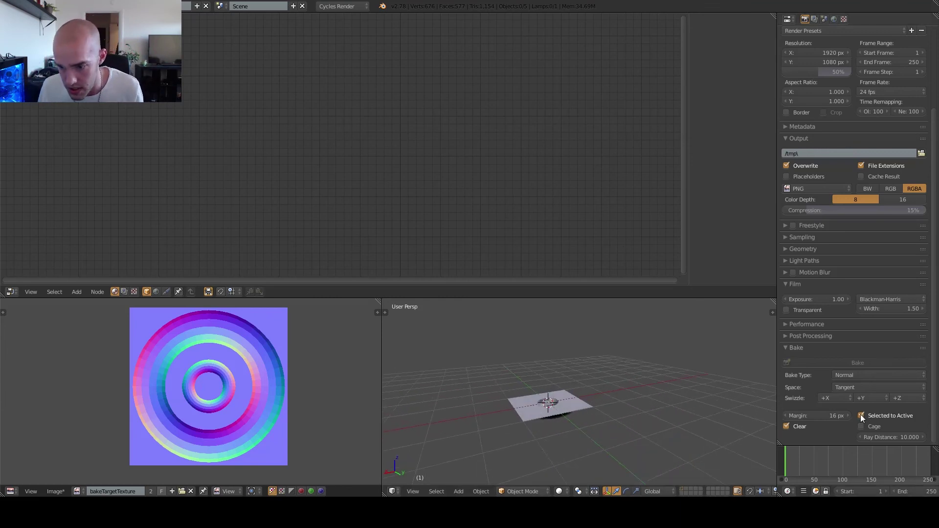